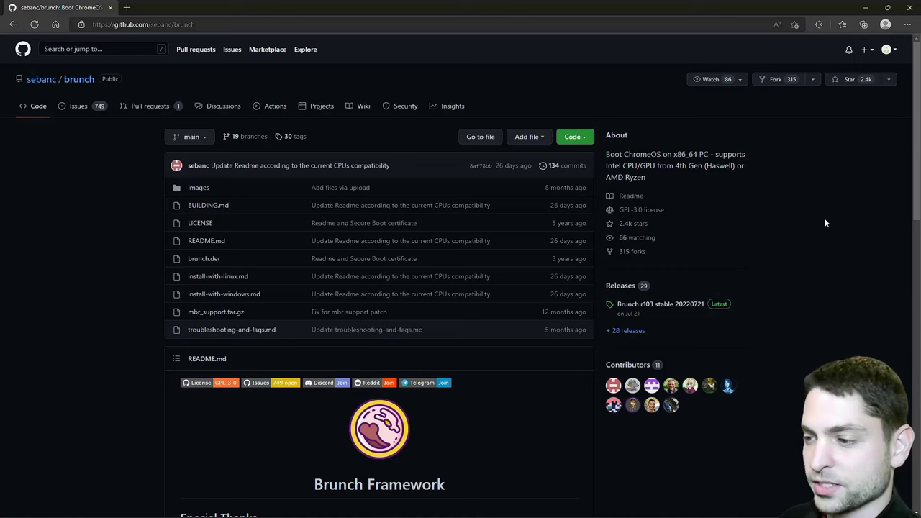
# - Read the Brunch README, highlighting the generic x86_64 ChromeOS image phrase and the warning
pyautogui.scroll(-4, 799, 210)
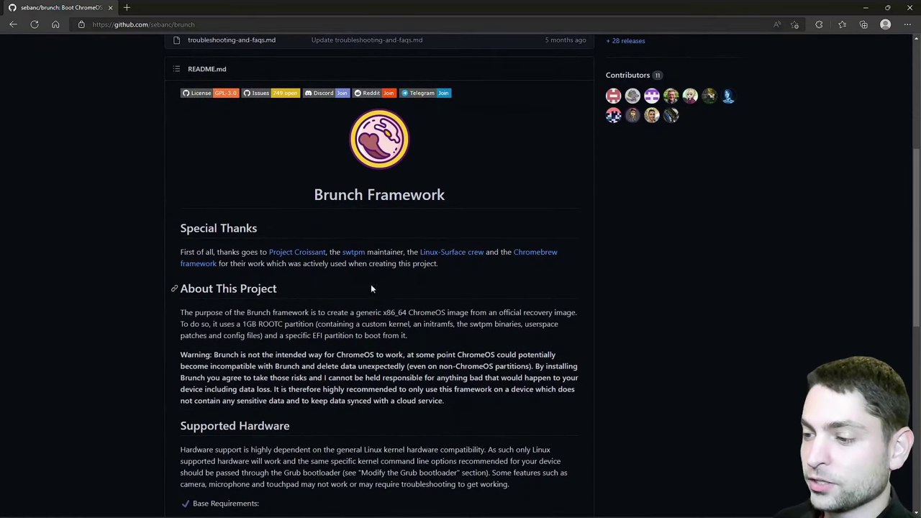
pyautogui.moveTo(352, 313); pyautogui.dragTo(580, 313)
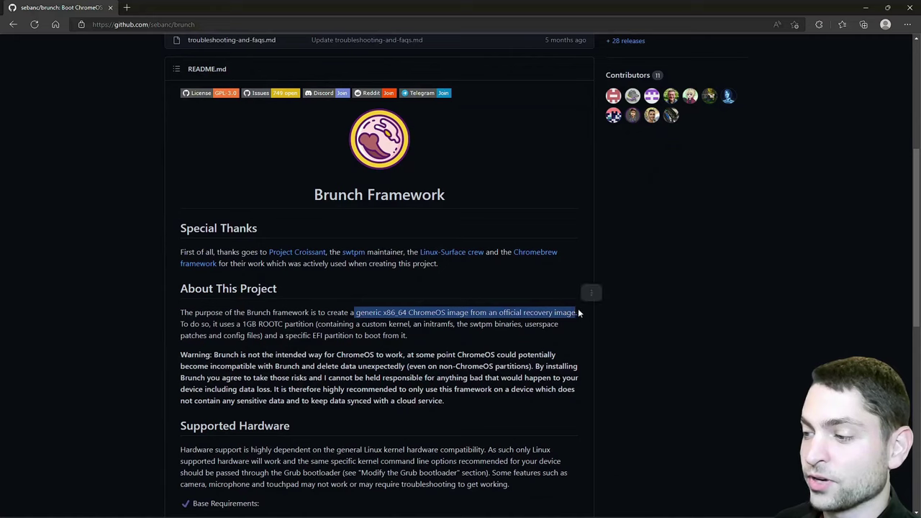
pyautogui.click(776, 226)
pyautogui.moveTo(248, 353); pyautogui.dragTo(405, 354)
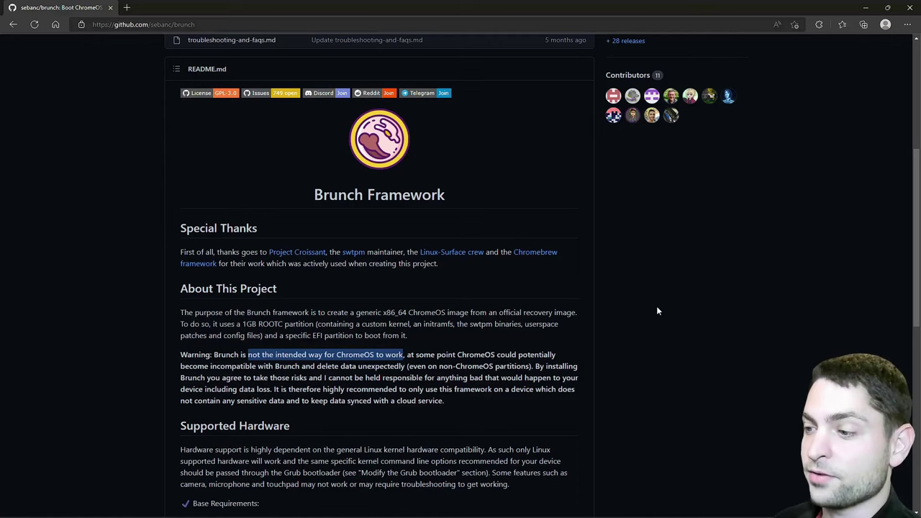
pyautogui.click(630, 204)
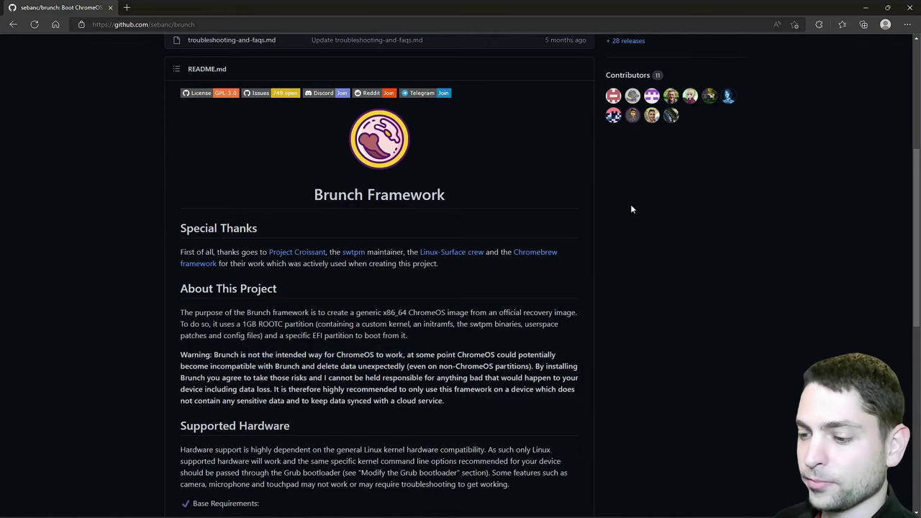
pyautogui.scroll(-6, 631, 205)
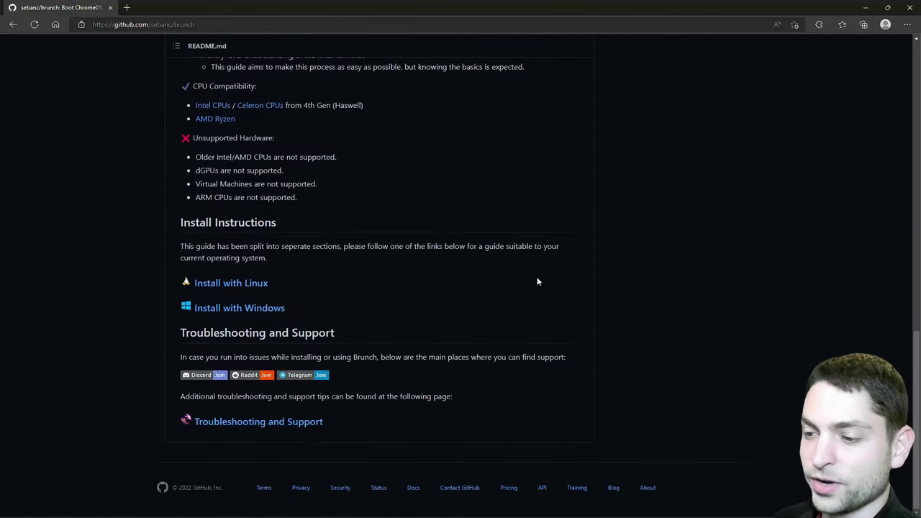
# - Open the Install with Windows guide, expand the Brunch USB guide and follow the rammus link
pyautogui.click(266, 311)
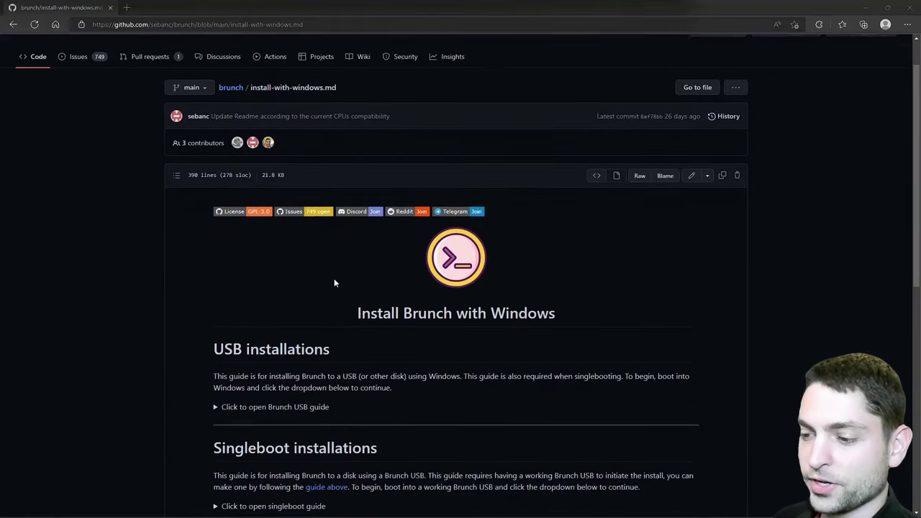
pyautogui.scroll(-3, 335, 282)
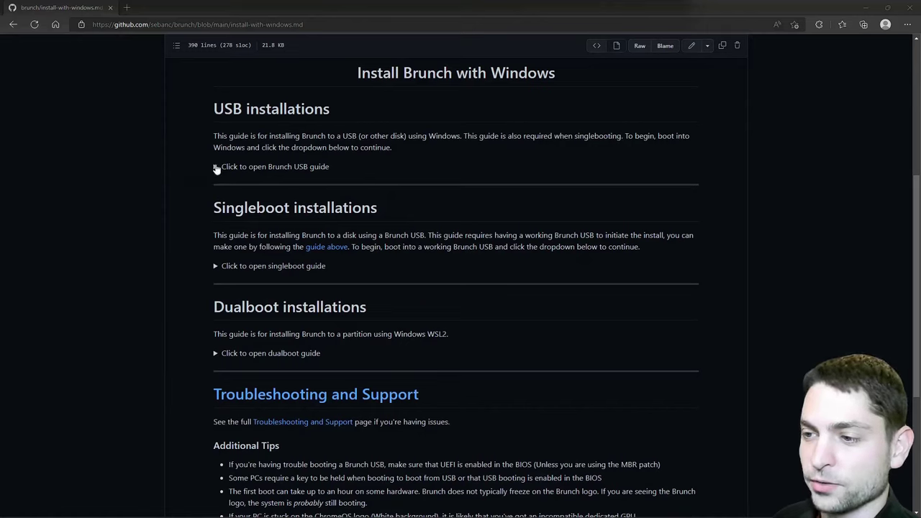
pyautogui.click(216, 167)
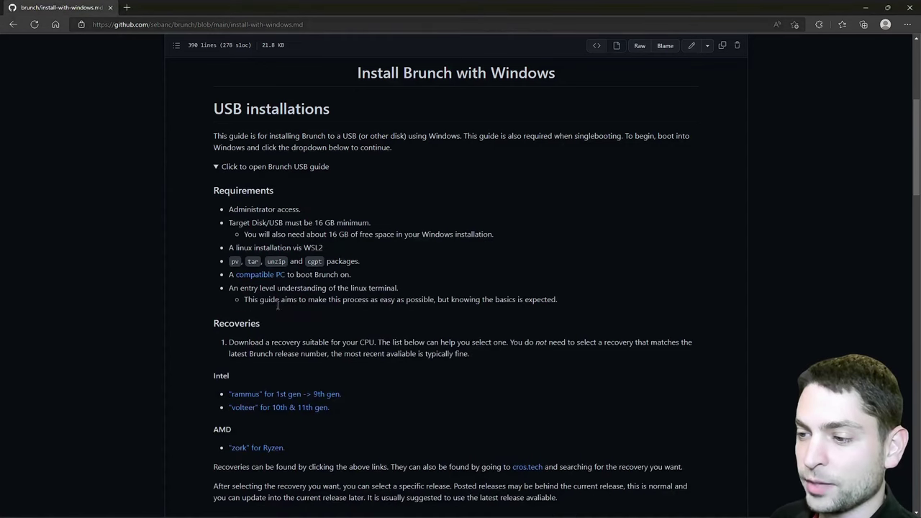
pyautogui.moveTo(326, 248); pyautogui.dragTo(233, 248)
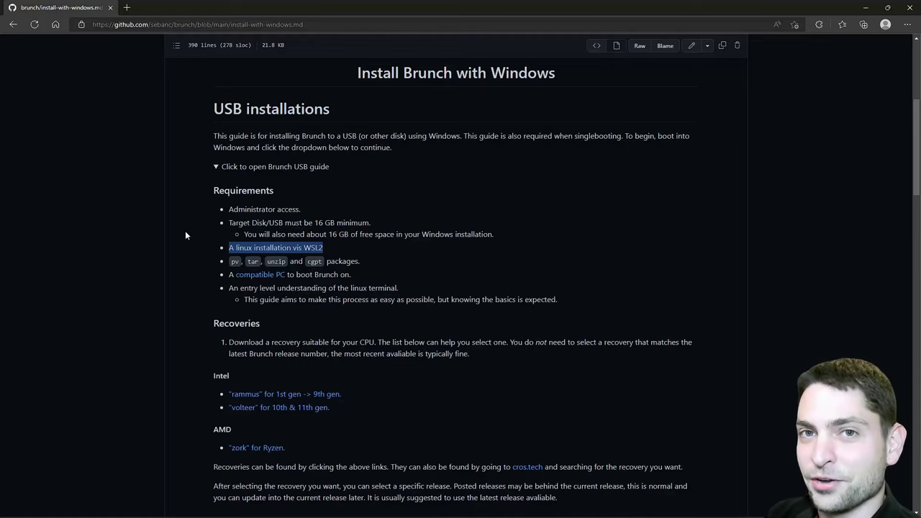
pyautogui.scroll(-2, 429, 247)
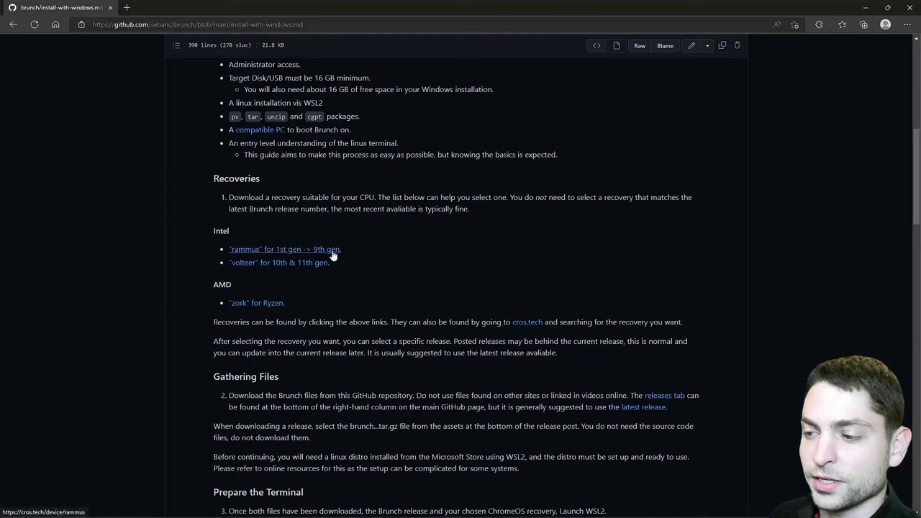
pyautogui.keyDown('shift'); pyautogui.click(294, 253); pyautogui.keyUp('shift')
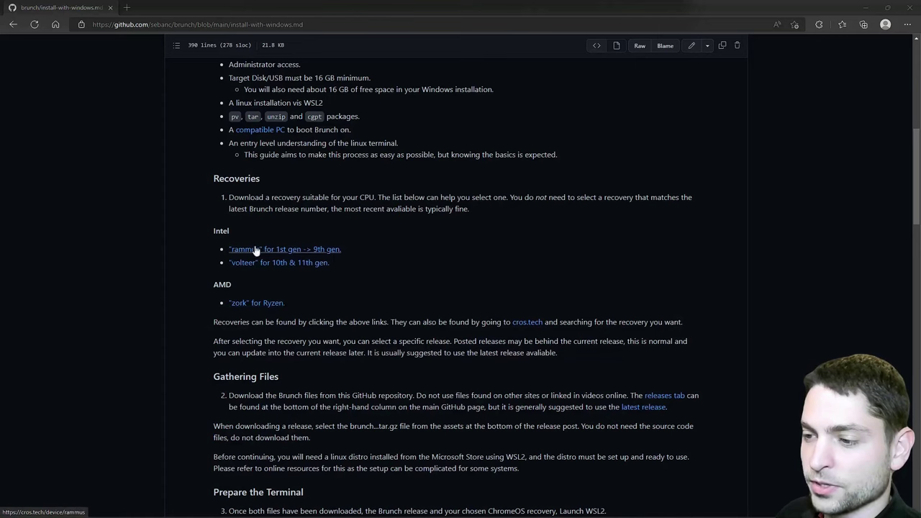
# - Find rammus among Google's recovery builds and download the leona version 105 recovery image
pyautogui.click(295, 253)
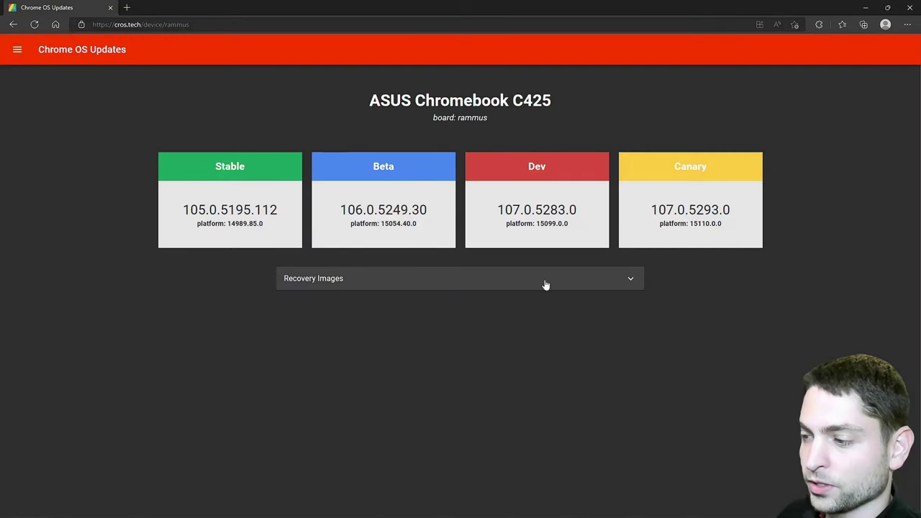
pyautogui.click(625, 283)
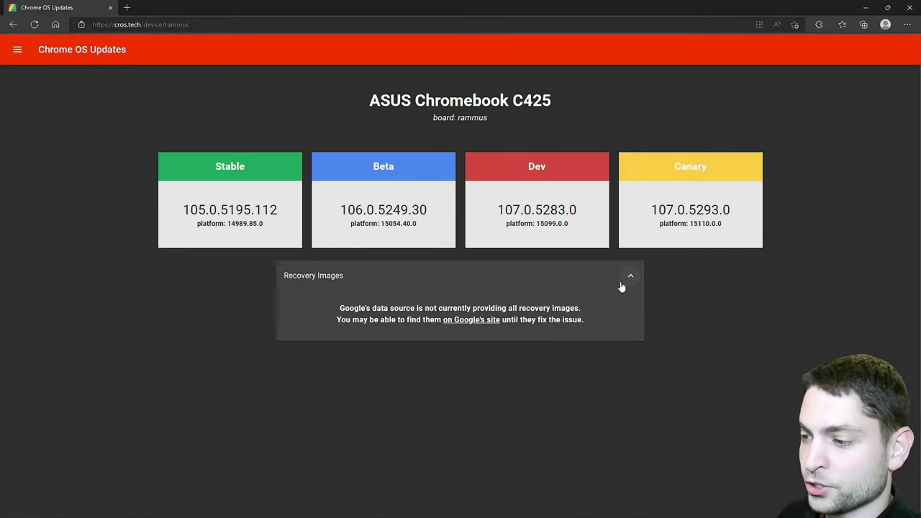
pyautogui.click(487, 321)
pyautogui.click(232, 164)
pyautogui.write('rammus')
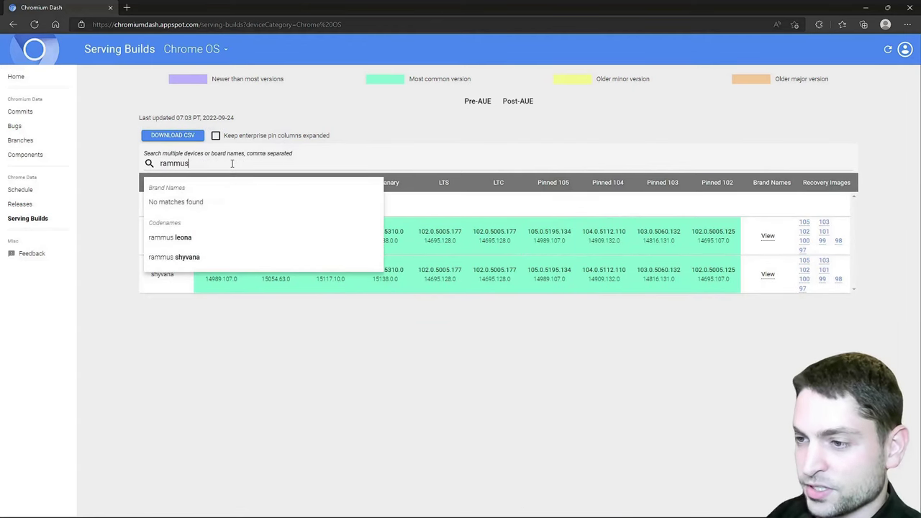
pyautogui.press('Return')
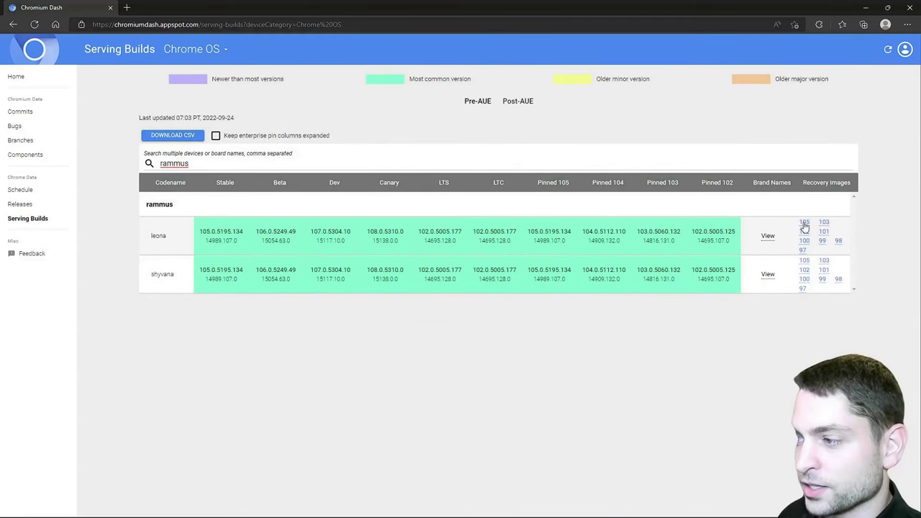
pyautogui.click(805, 225)
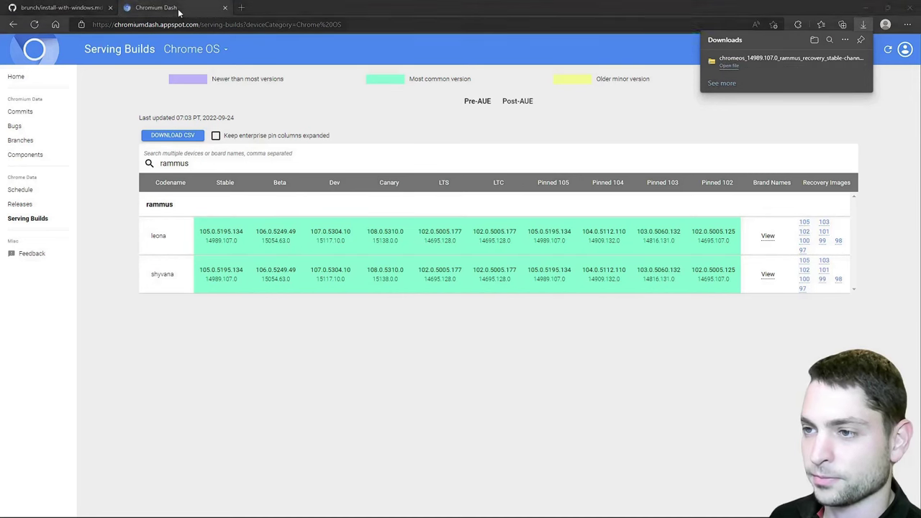
# - Download the Brunch r103 stable tar.gz from the latest release and return to the guide
pyautogui.middleClick(179, 12)
pyautogui.scroll(-3, 640, 387)
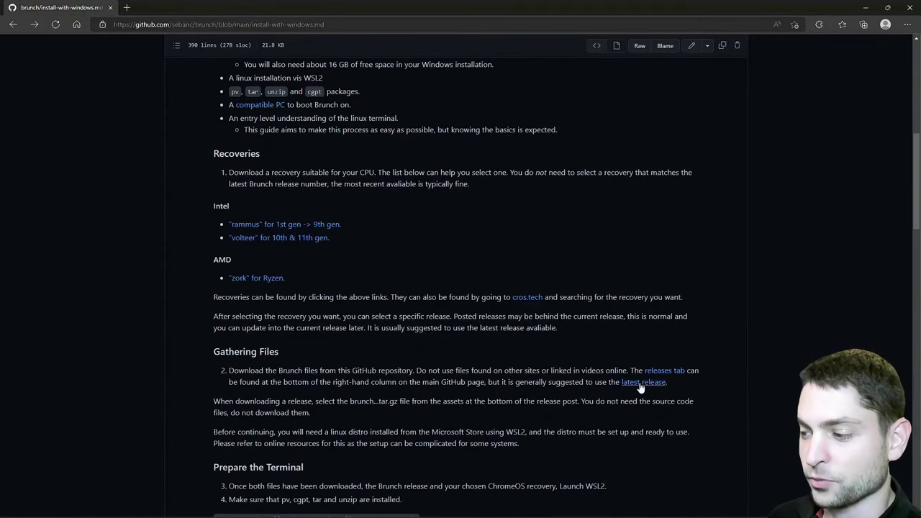
pyautogui.click(640, 387)
pyautogui.click(287, 346)
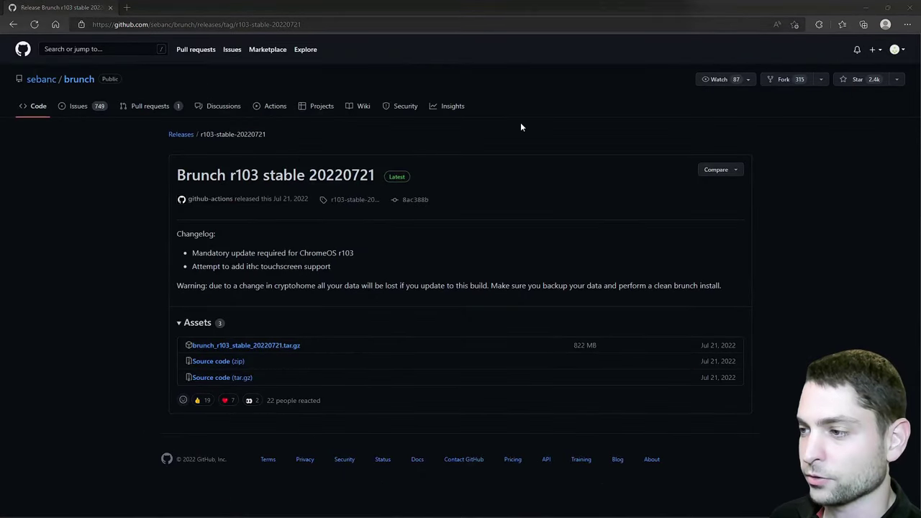
pyautogui.click(14, 25)
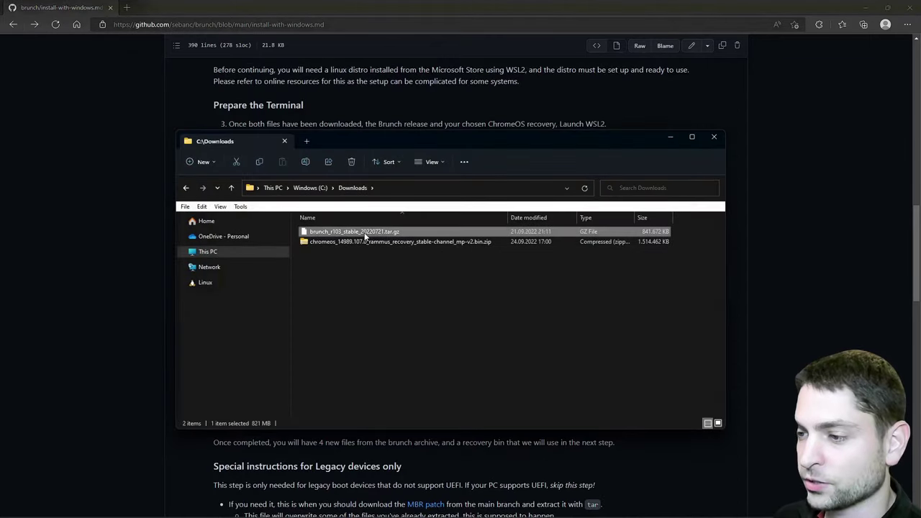
# - Start the WSL Ubuntu shell in the Downloads folder with wsl
pyautogui.click(367, 242)
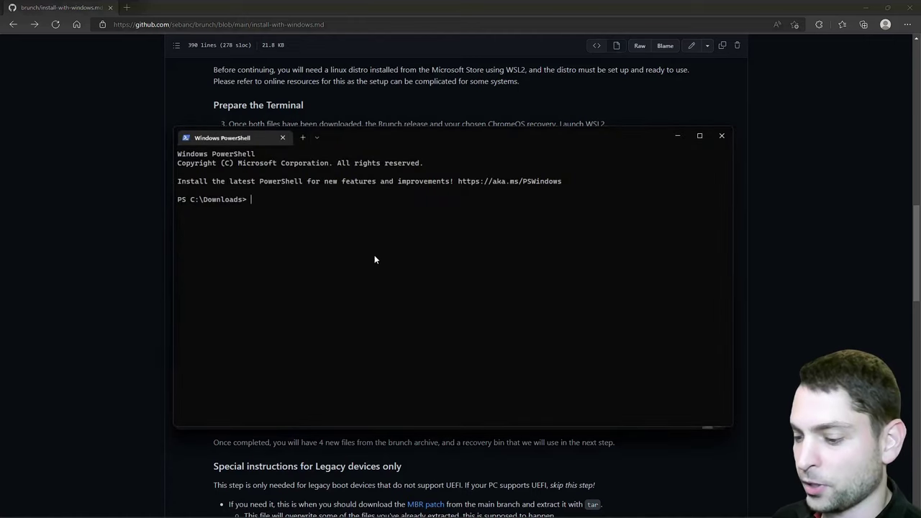
pyautogui.write('wsl')
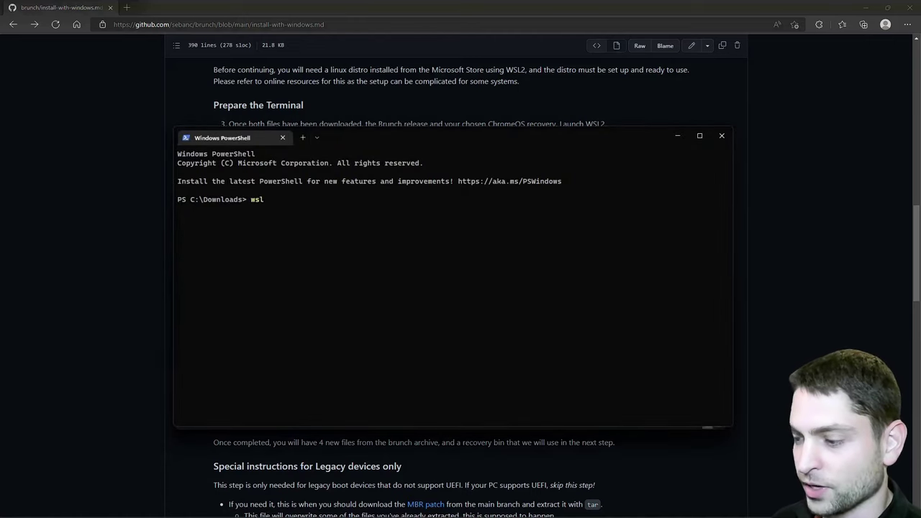
pyautogui.press('Return')
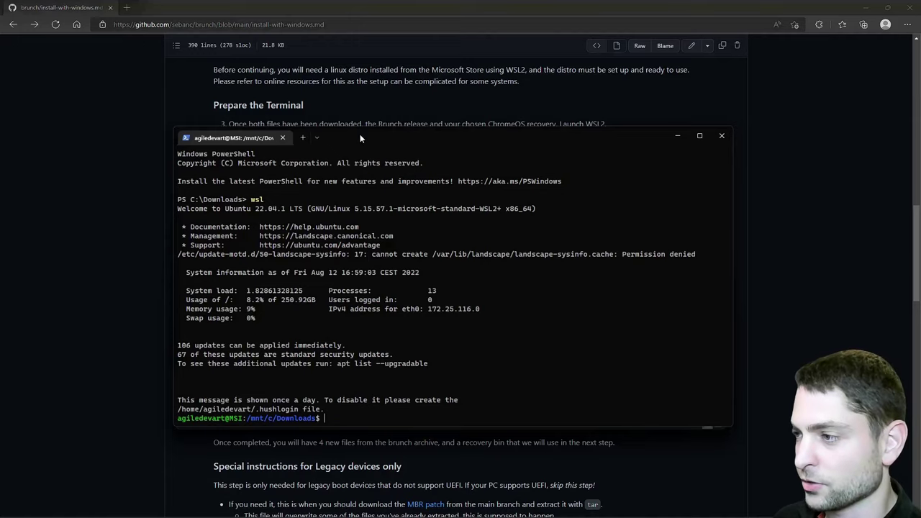
# - Snap the terminal right and the install guide left, selecting the guide's apt install command
pyautogui.press('super+Right')
pyautogui.click(400, 10)
pyautogui.click(391, 8)
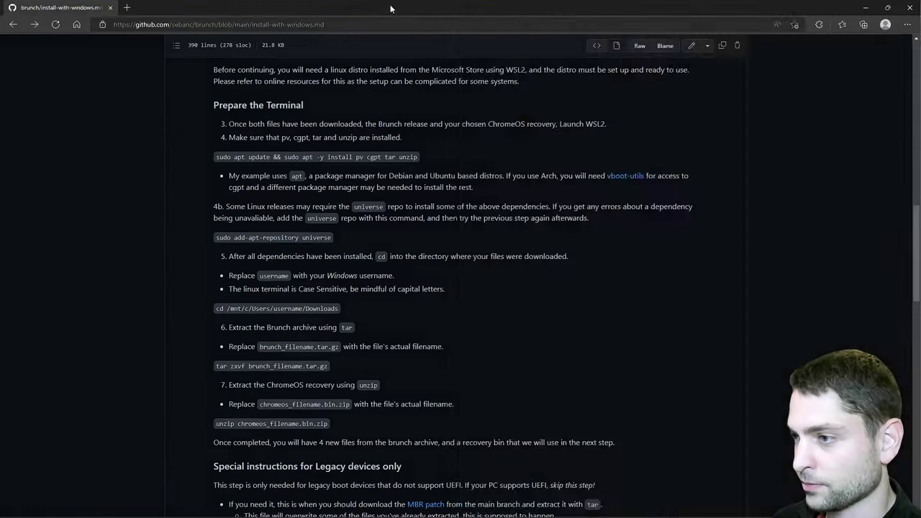
pyautogui.press('super+Left')
pyautogui.moveTo(30, 191); pyautogui.dragTo(233, 192)
# - Run the guide's apt install command to install pv, cgpt, tar and unzip
pyautogui.click(618, 321)
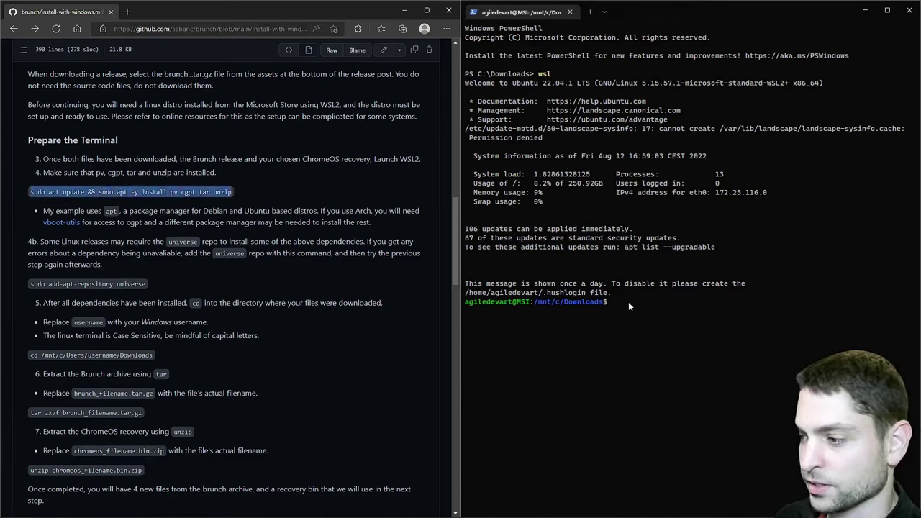
pyautogui.write('sudo apt update && sudo apt -y install pv cgpt tar unzip')
pyautogui.press('Return')
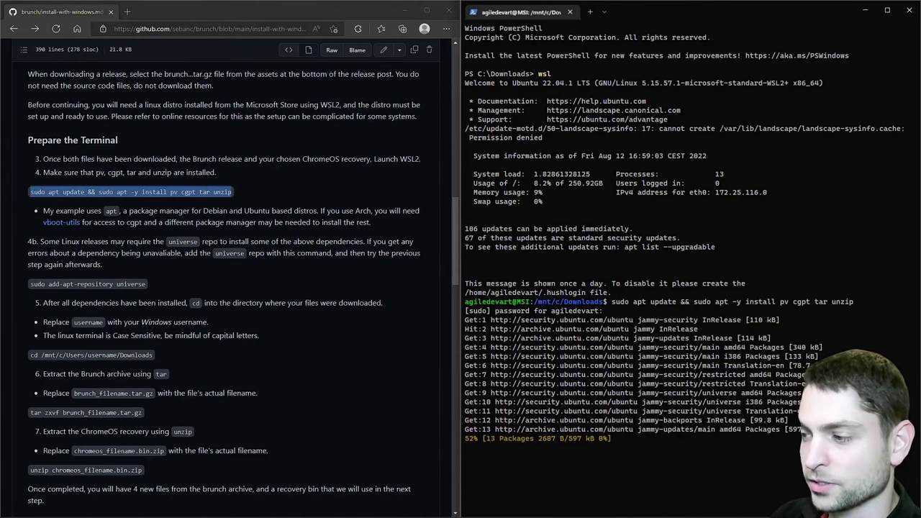
# - Extract brunch_r103_stable_20220721.tar.gz with tar zxvf
pyautogui.click(115, 418)
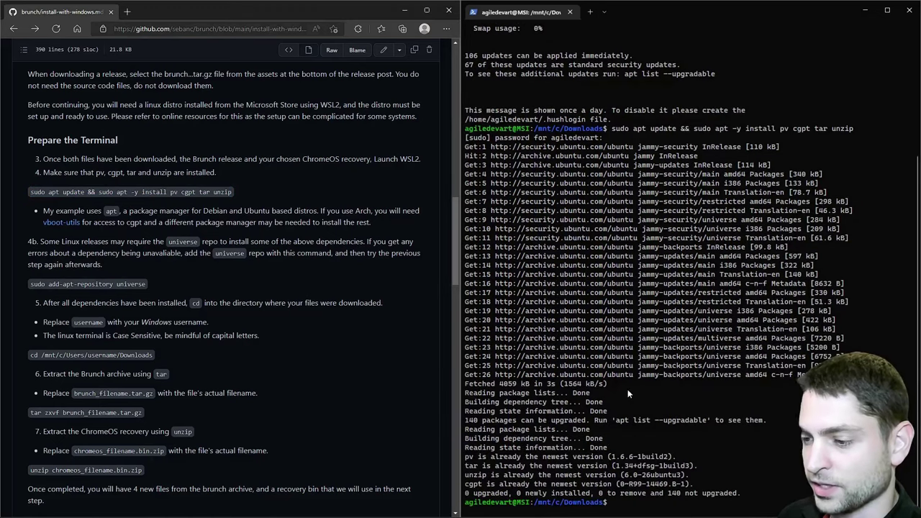
pyautogui.moveTo(32, 413); pyautogui.dragTo(144, 414)
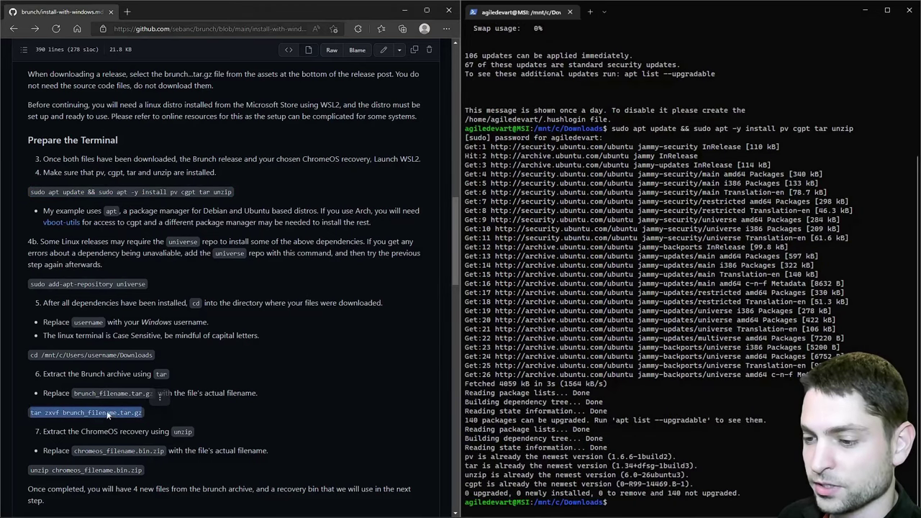
pyautogui.click(646, 504)
pyautogui.write('tar zx')
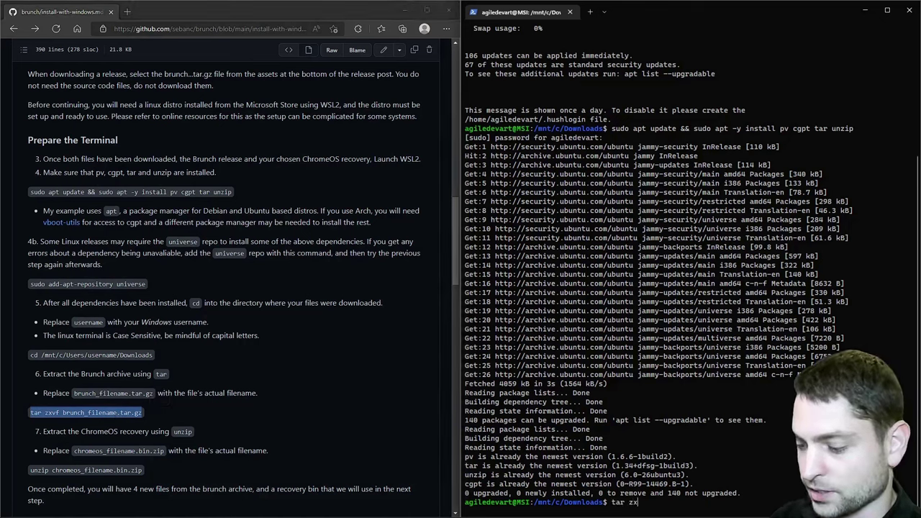
pyautogui.write('vf bru')
pyautogui.press('Tab')
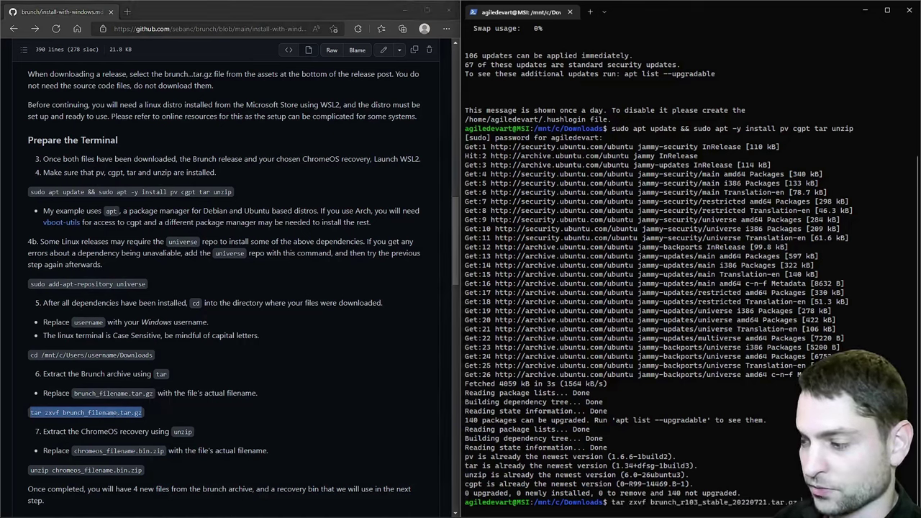
pyautogui.press('Return')
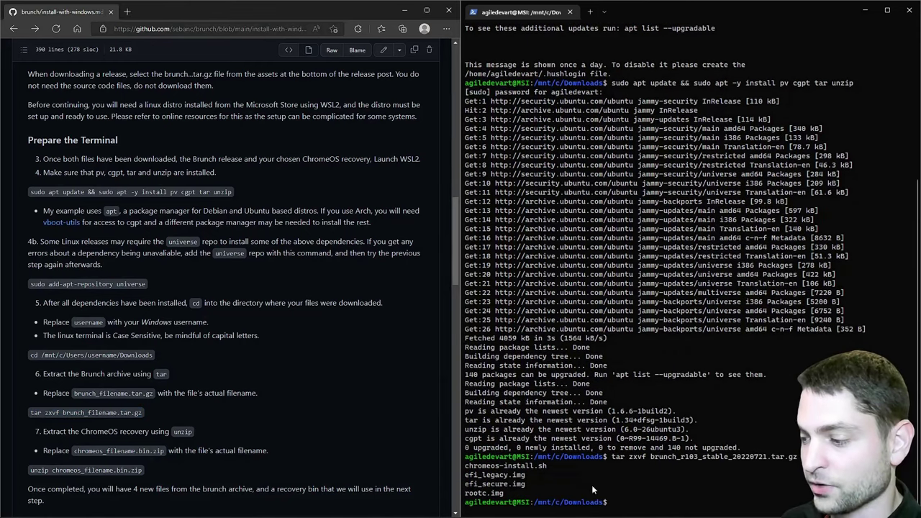
# - Unzip the rammus ChromeOS recovery zip in Downloads
pyautogui.click(650, 498)
pyautogui.write('unzip ch')
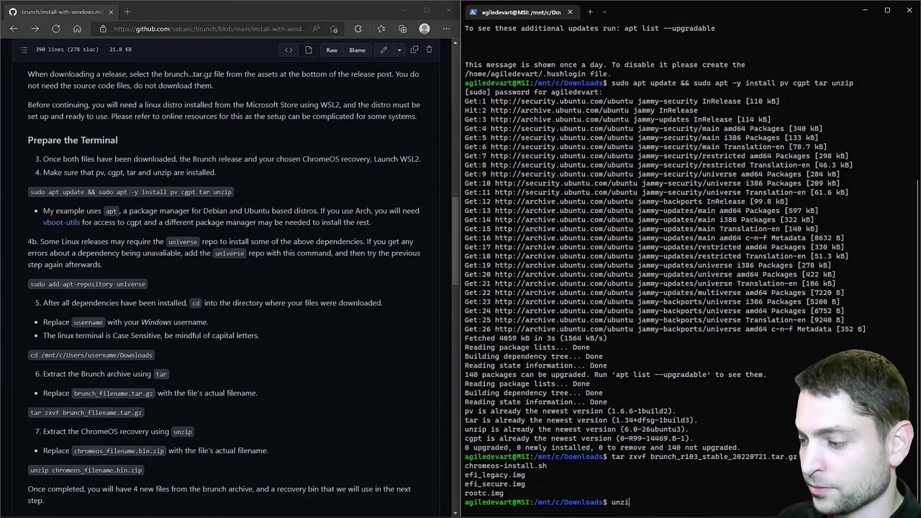
pyautogui.press('Tab')
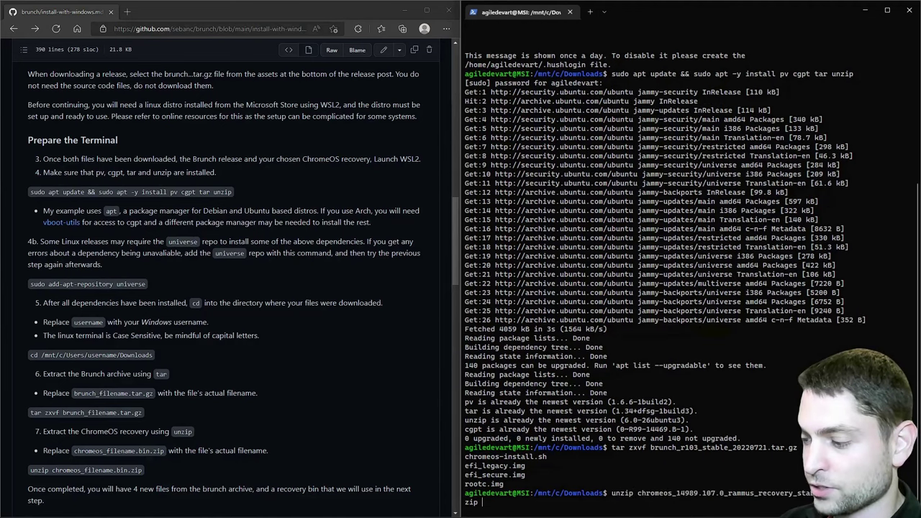
pyautogui.press('Return')
# - Run sudo bash chromeos-install.sh with the recovery .bin file to build chromeos.img, skipping dual boot
pyautogui.scroll(-3, 352, 395)
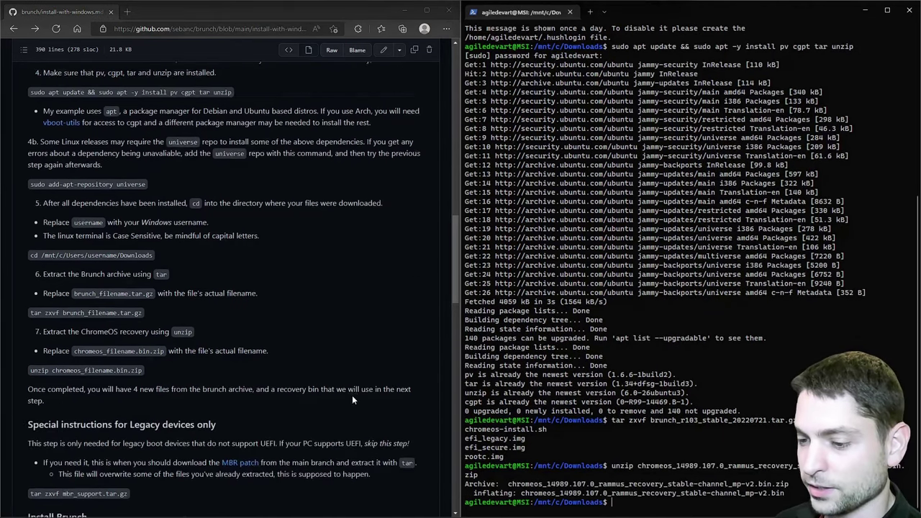
pyautogui.scroll(-7, 352, 395)
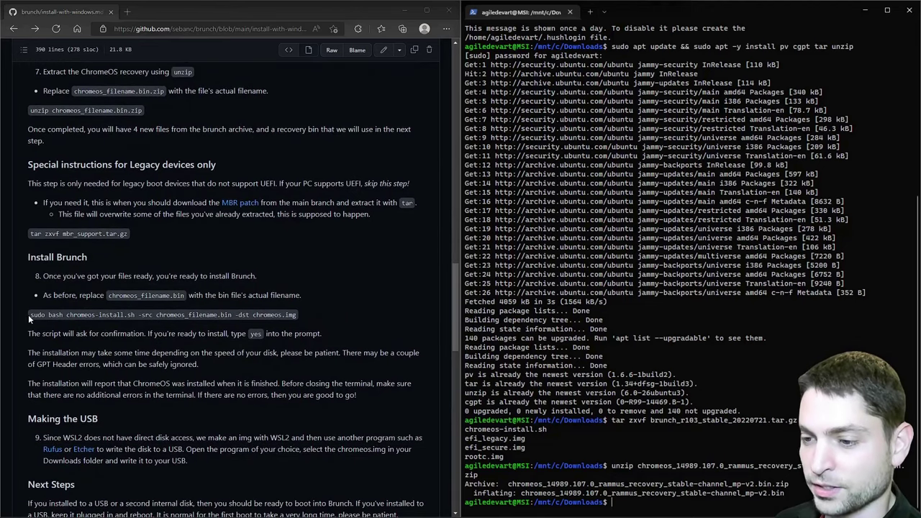
pyautogui.moveTo(28, 315); pyautogui.dragTo(279, 319)
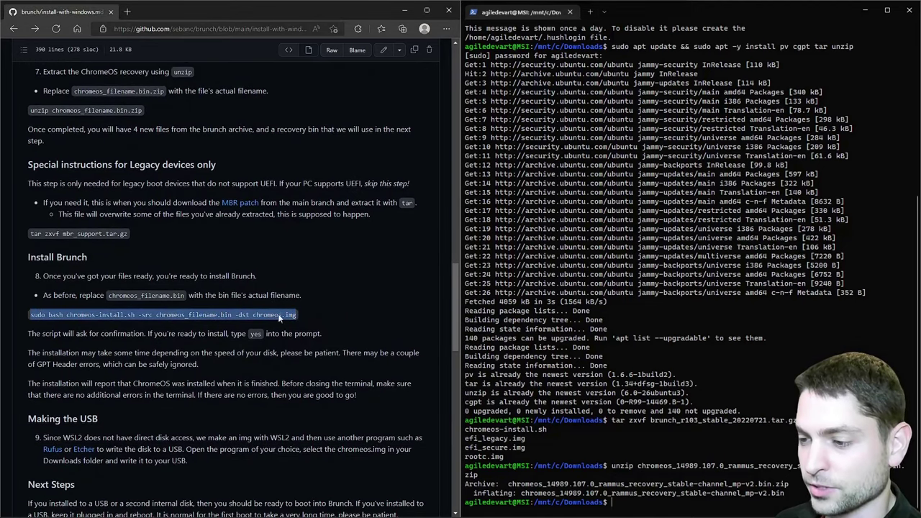
pyautogui.rightClick(279, 319)
pyautogui.click(302, 322)
pyautogui.click(625, 505)
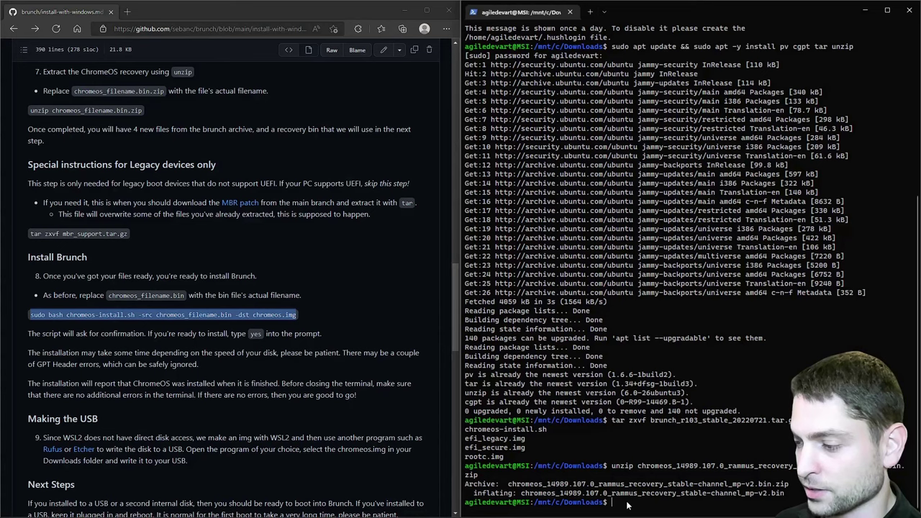
pyautogui.hotkey('ctrl', 'v')
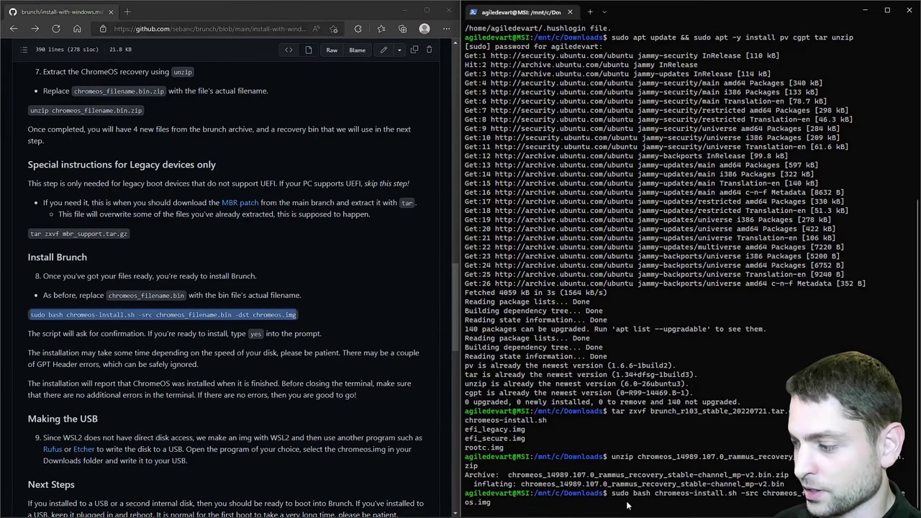
pyautogui.press('BackSpace')
pyautogui.press('BackSpace')
pyautogui.press('BackSpace')
pyautogui.press('BackSpace')
pyautogui.press('BackSpace')
pyautogui.press('BackSpace')
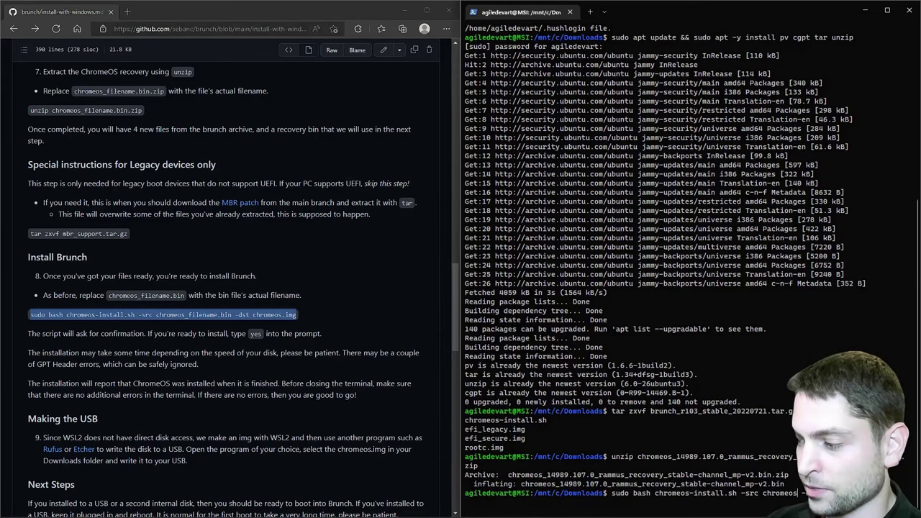
pyautogui.write('-d')
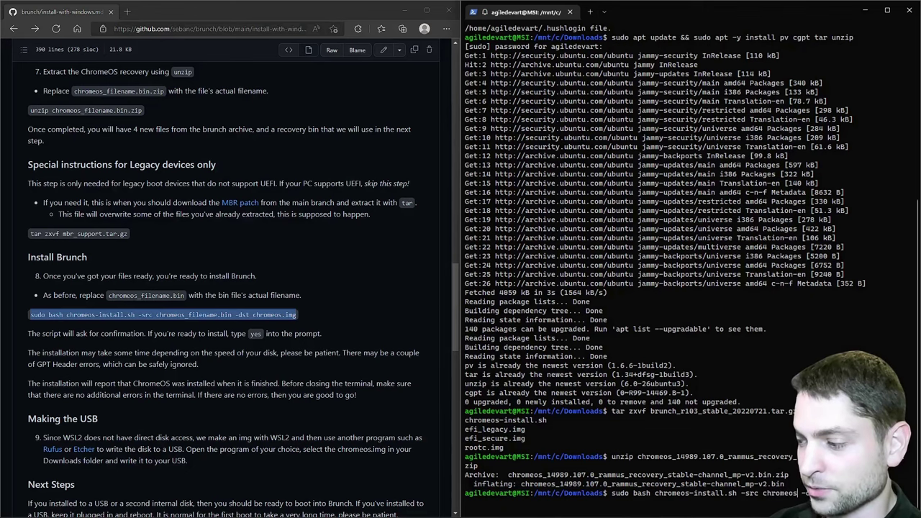
pyautogui.write('_')
pyautogui.press('Tab')
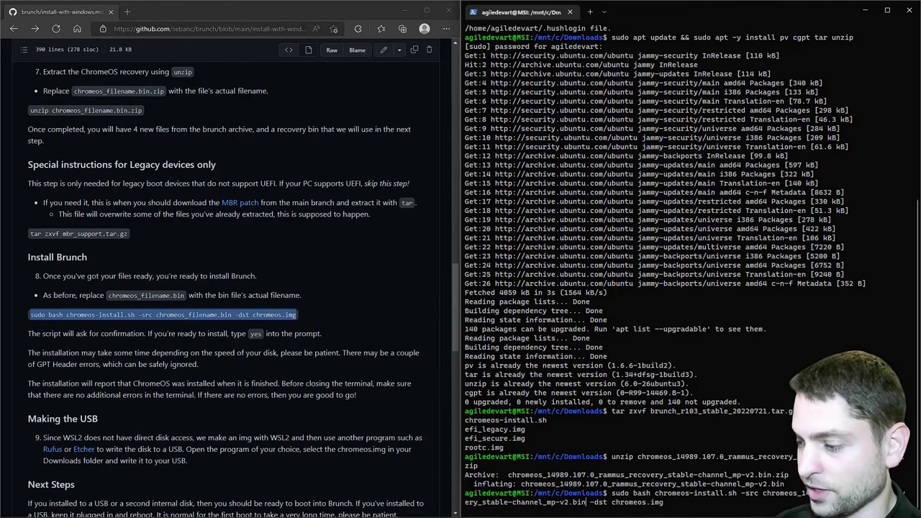
pyautogui.press('Return')
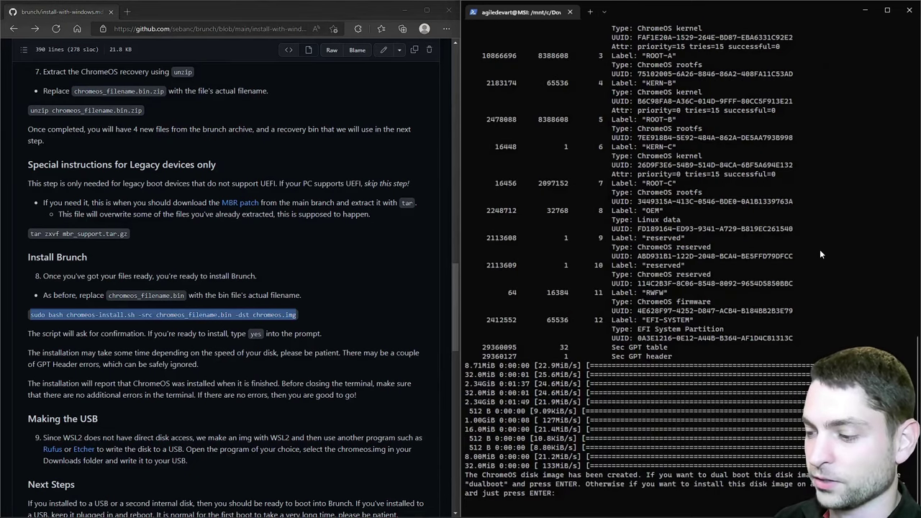
pyautogui.press('Return')
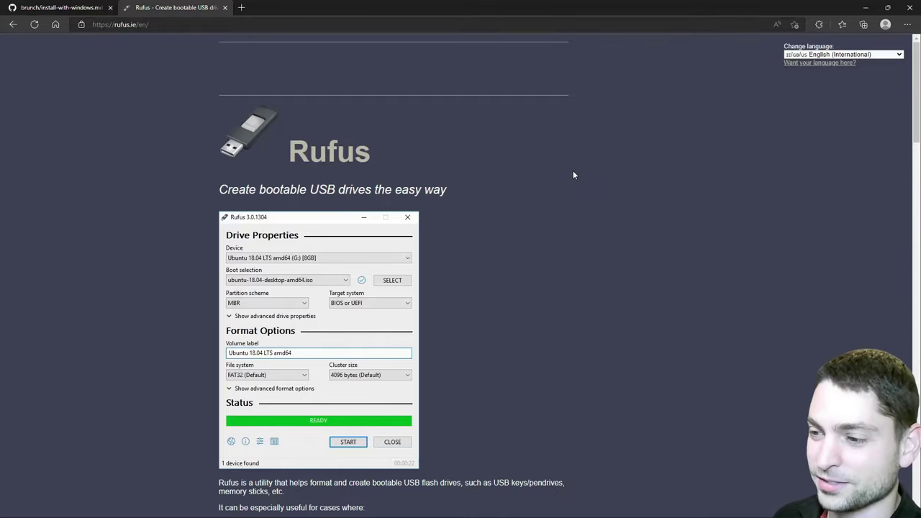
# - Download rufus-3.20.exe from rufus.ie and launch it
pyautogui.scroll(-6, 573, 175)
pyautogui.click(260, 257)
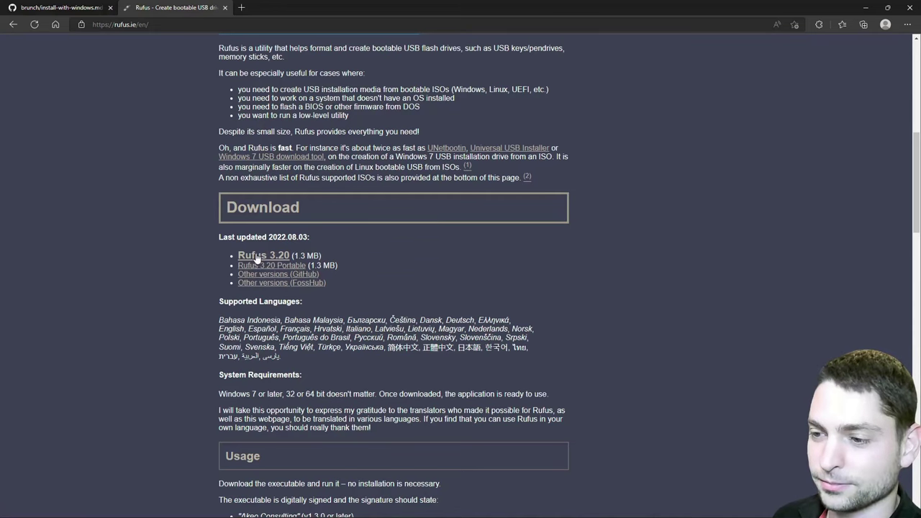
pyautogui.click(729, 69)
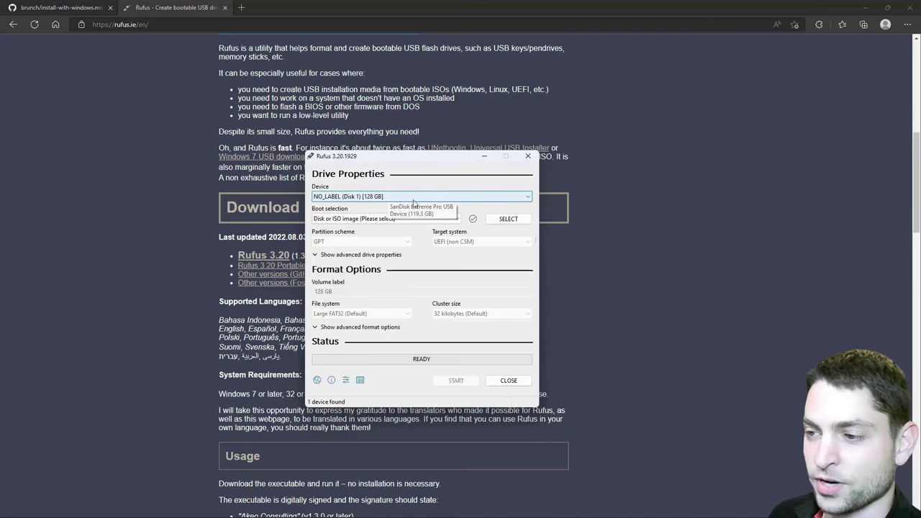
# - Select chromeos.img from Downloads and write it to the 128 GB USB drive, accepting data erasure
pyautogui.click(501, 219)
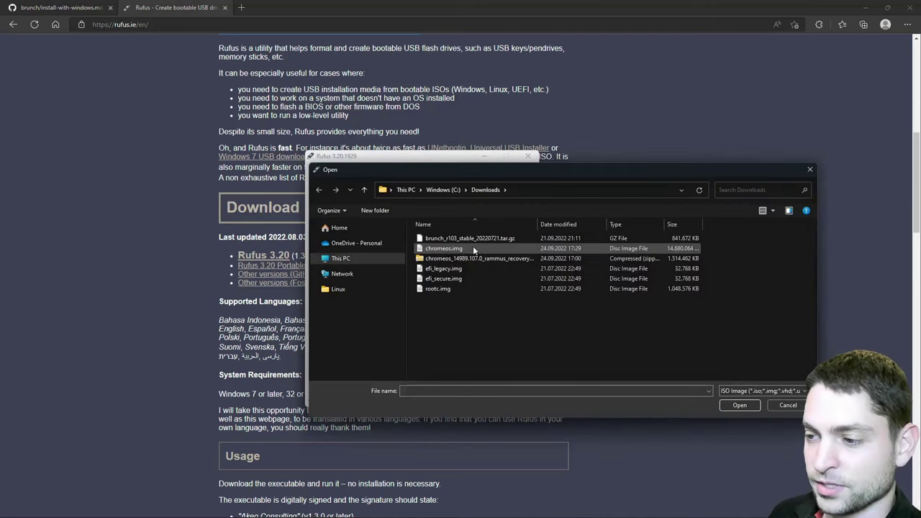
pyautogui.click(494, 247)
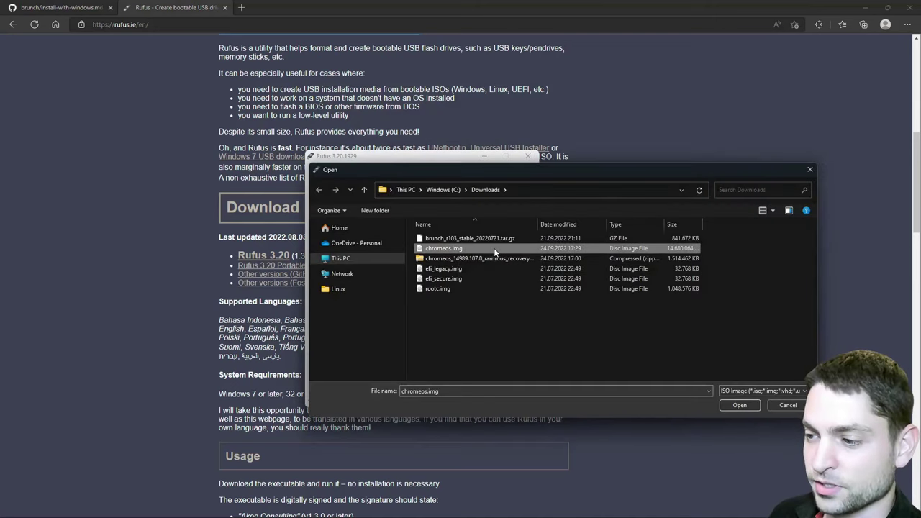
pyautogui.click(728, 405)
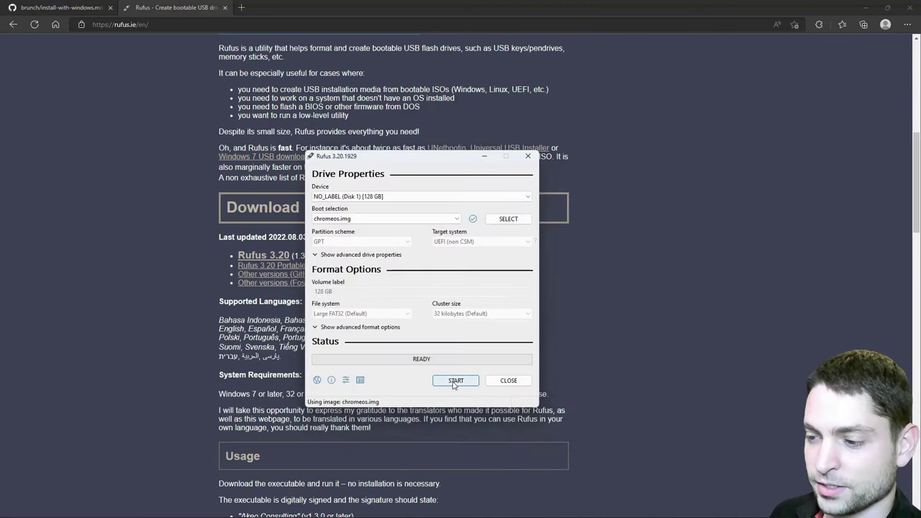
pyautogui.click(455, 382)
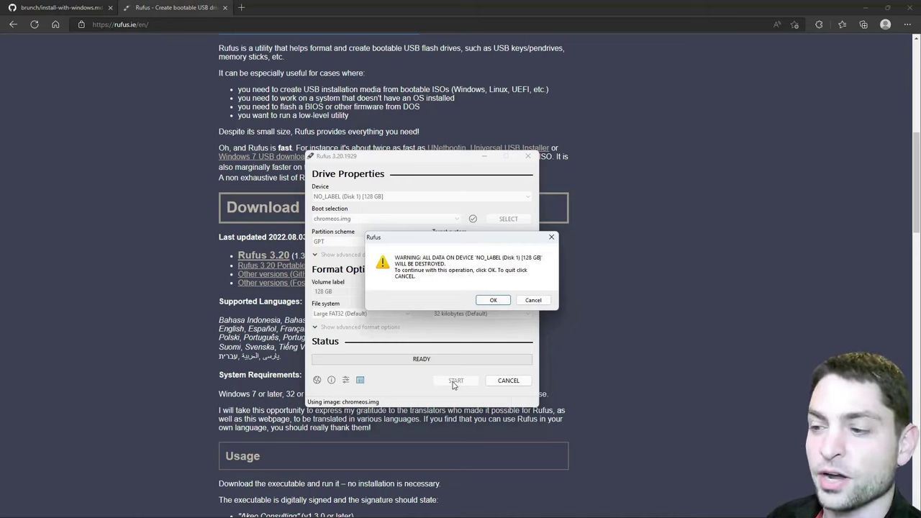
pyautogui.click(487, 300)
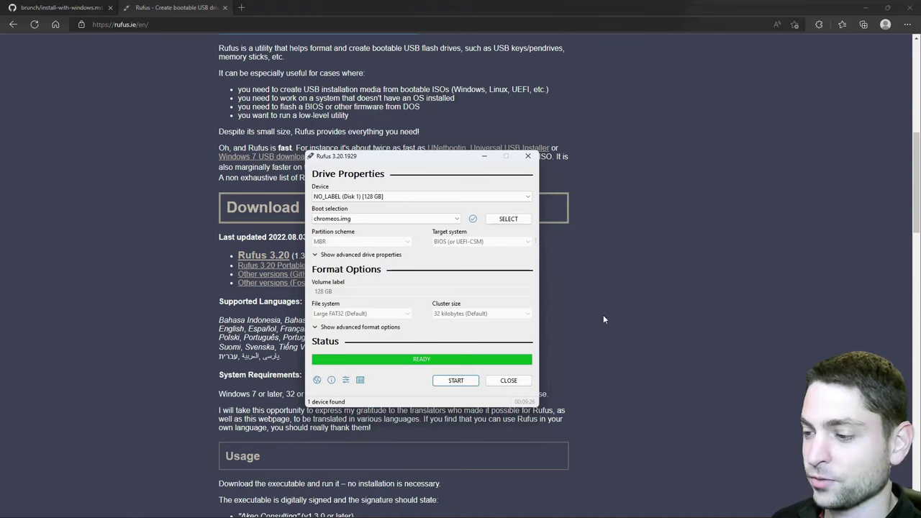
# - Close Rufus once the write finishes with status READY
pyautogui.click(509, 381)
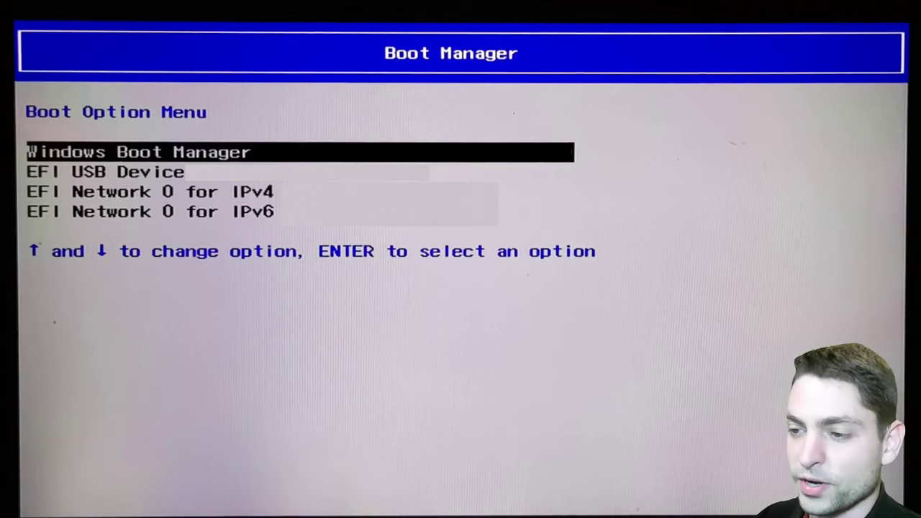
# - Boot from EFI USB Device in the Boot Manager to load Brunch ChromeOS
pyautogui.press('Down')
pyautogui.press('Return')
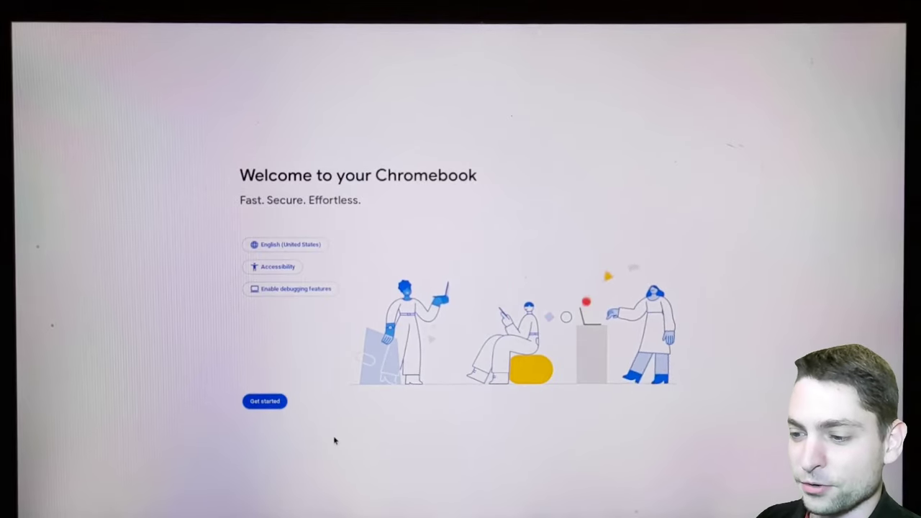
# - Start the Chromebook setup for personal use, accepting the Google terms, sync, and Google Play terms
pyautogui.click(269, 403)
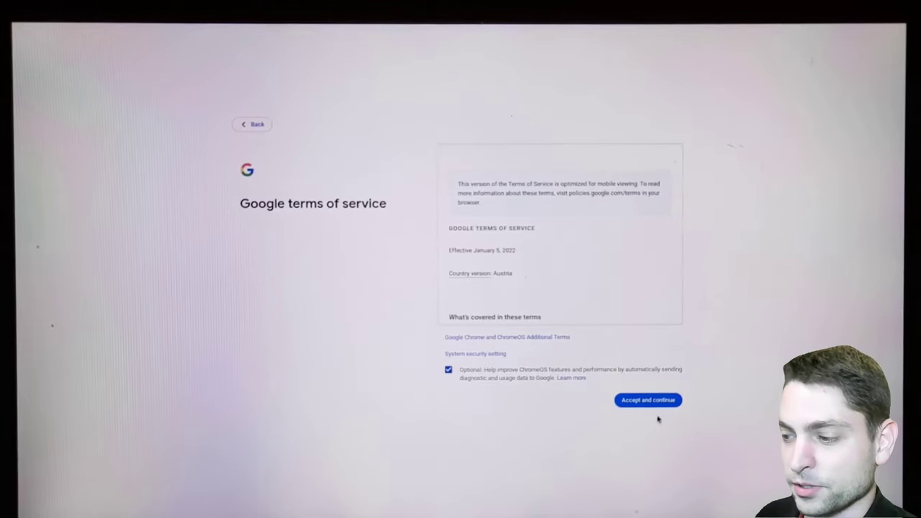
pyautogui.click(657, 402)
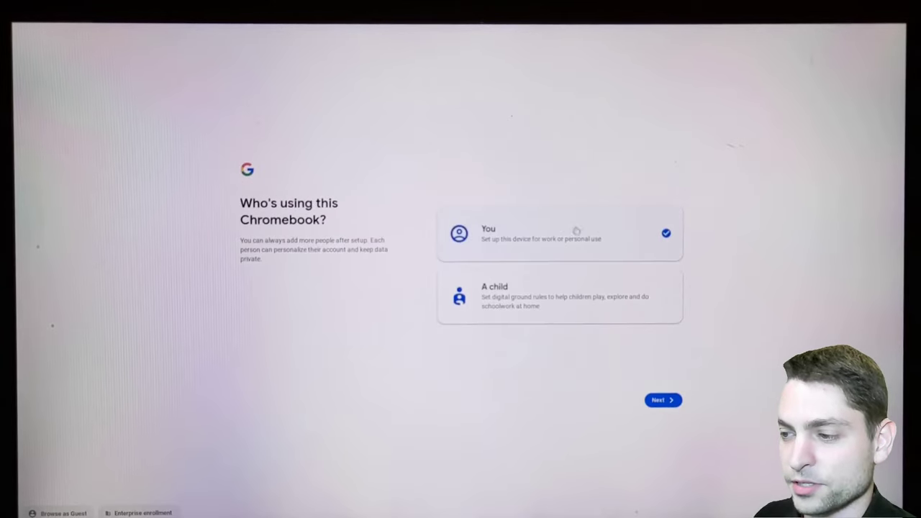
pyautogui.click(671, 401)
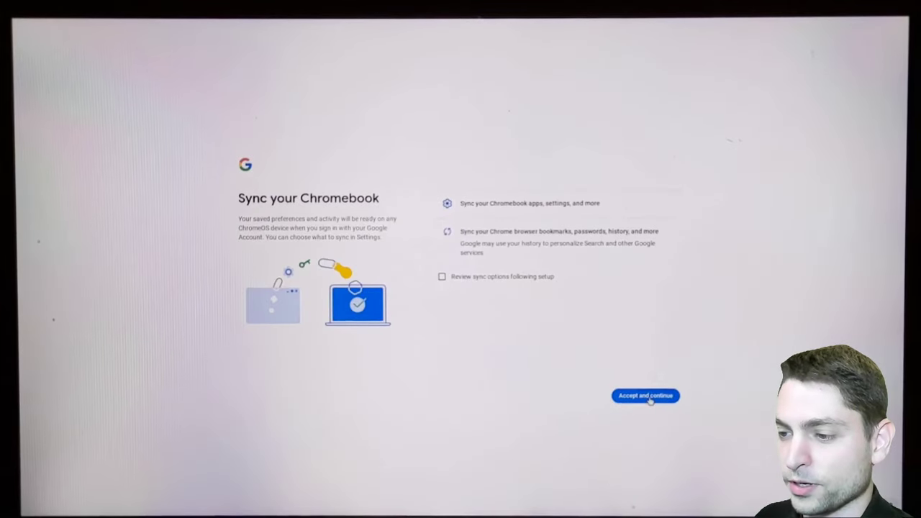
pyautogui.click(652, 398)
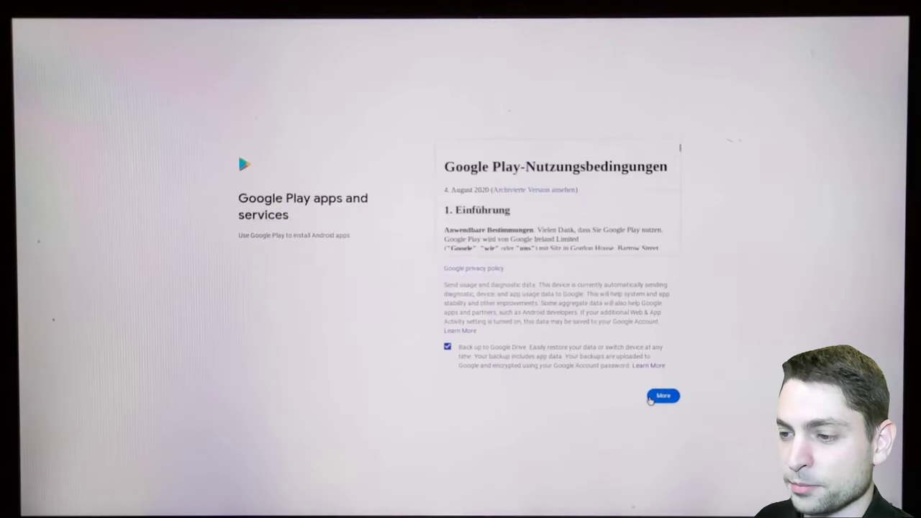
pyautogui.click(662, 398)
pyautogui.click(665, 398)
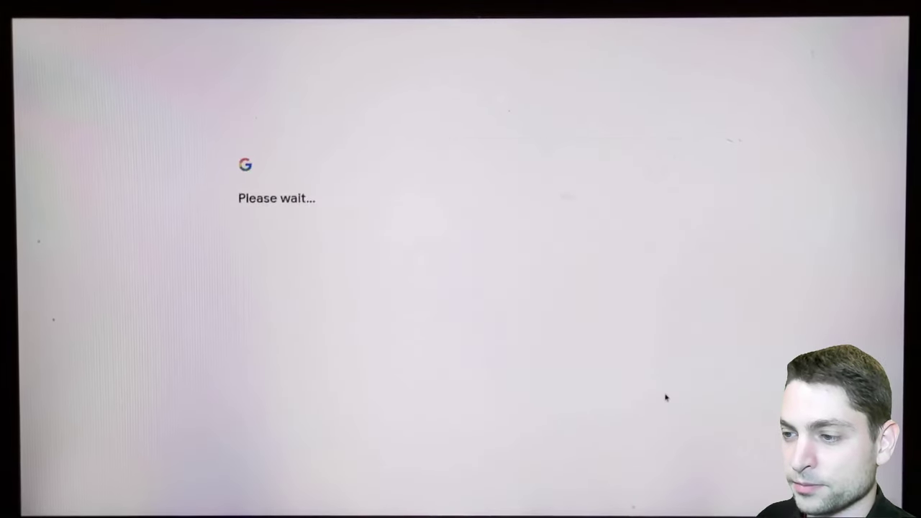
# - Decline Google Assistant and Hey Google, choose the Dark theme, and finish setup
pyautogui.click(620, 395)
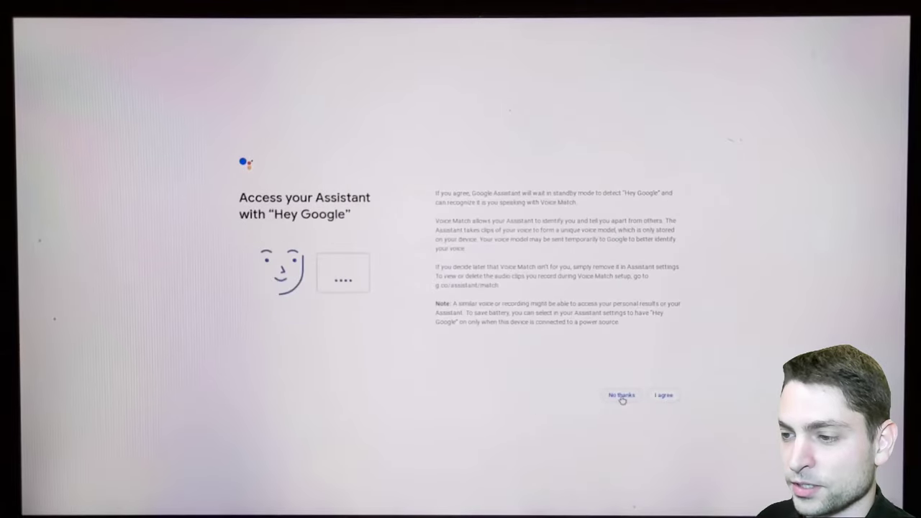
pyautogui.click(622, 398)
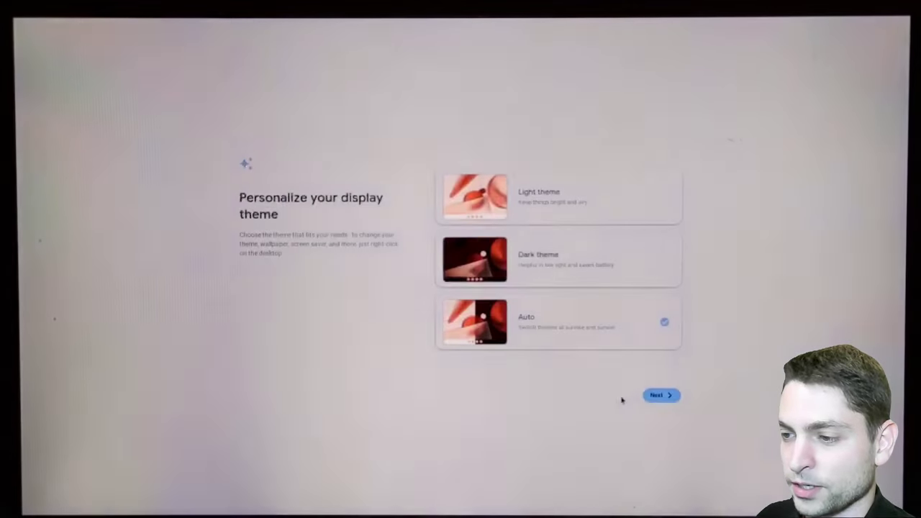
pyautogui.click(571, 263)
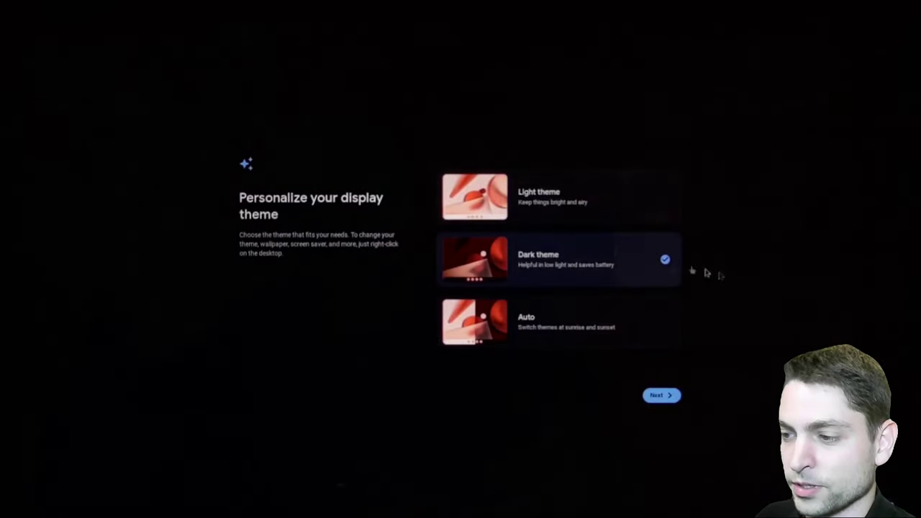
pyautogui.click(667, 395)
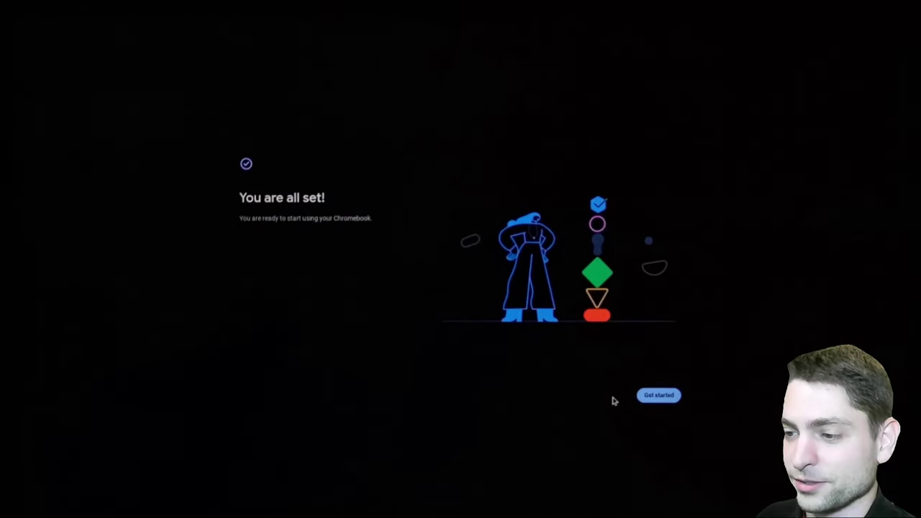
pyautogui.click(656, 396)
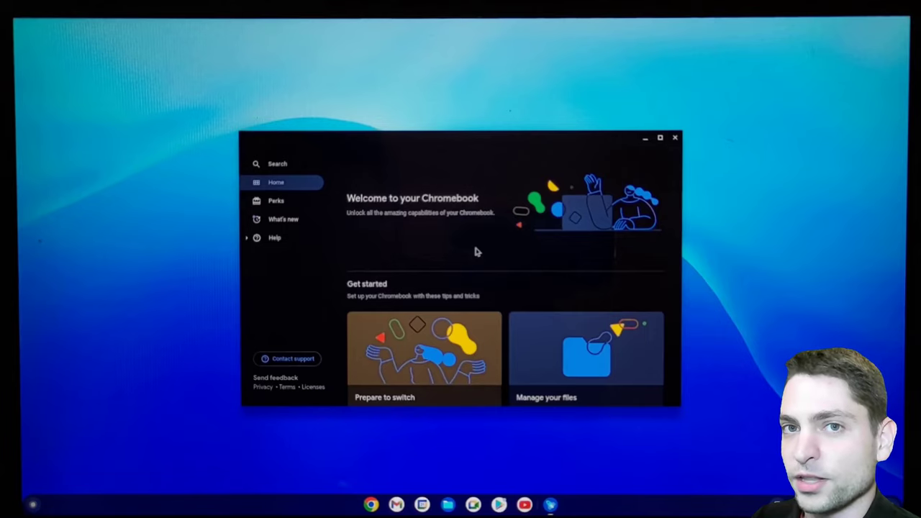
# - Close the Explore welcome window, leaving the plain ChromeOS desktop
pyautogui.click(675, 137)
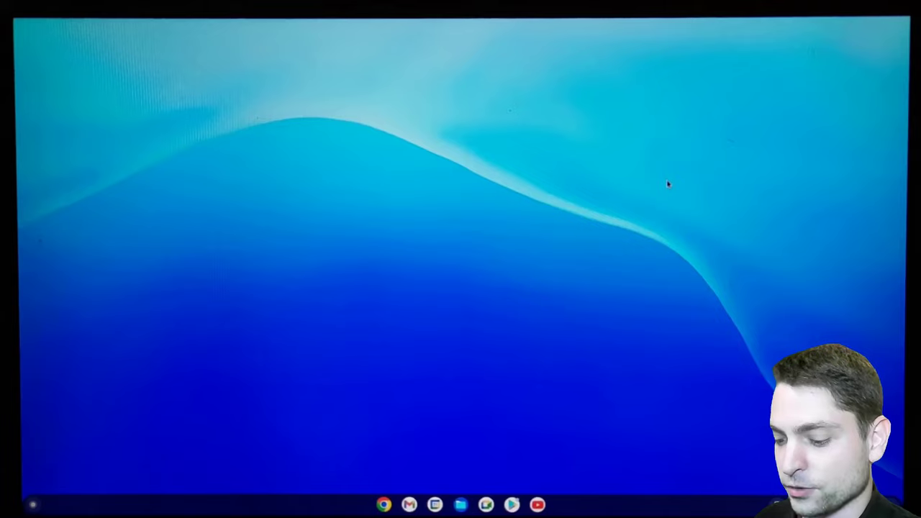
# - In the Ctrl+Alt+F2 developer console, log in as root, run resize-data and confirm the reboot
pyautogui.hotkey('ctrl', 'alt', 'F2')
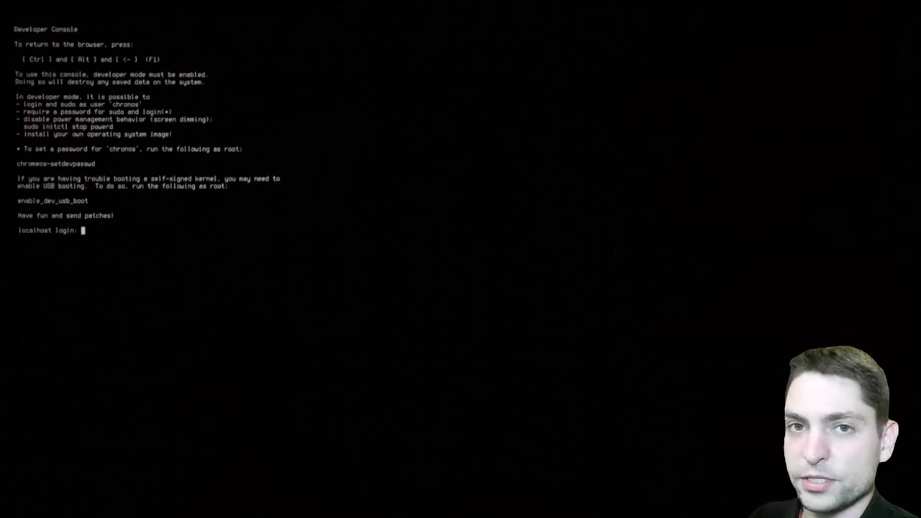
pyautogui.write('root')
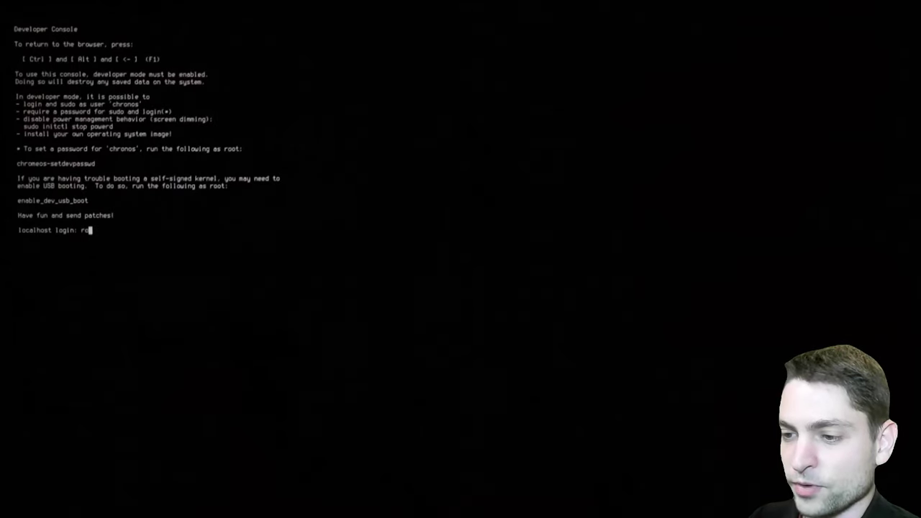
pyautogui.press('Return')
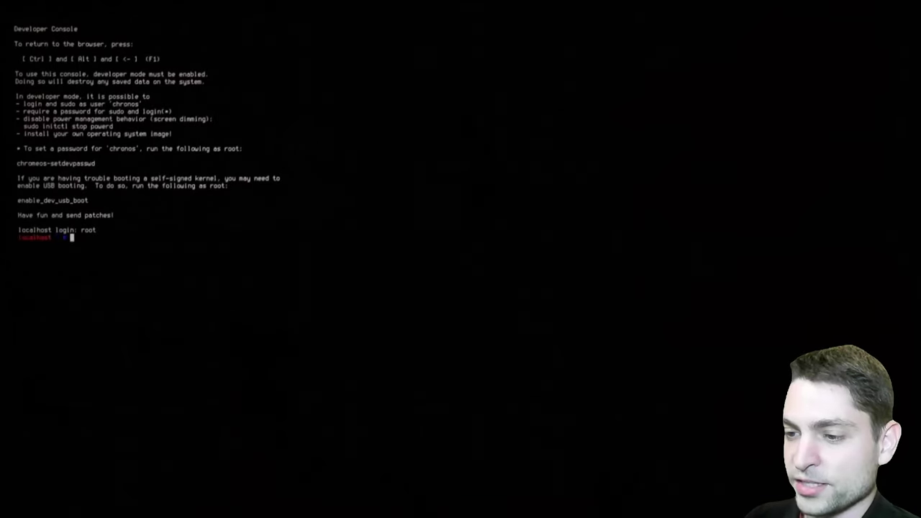
pyautogui.write('resize-data')
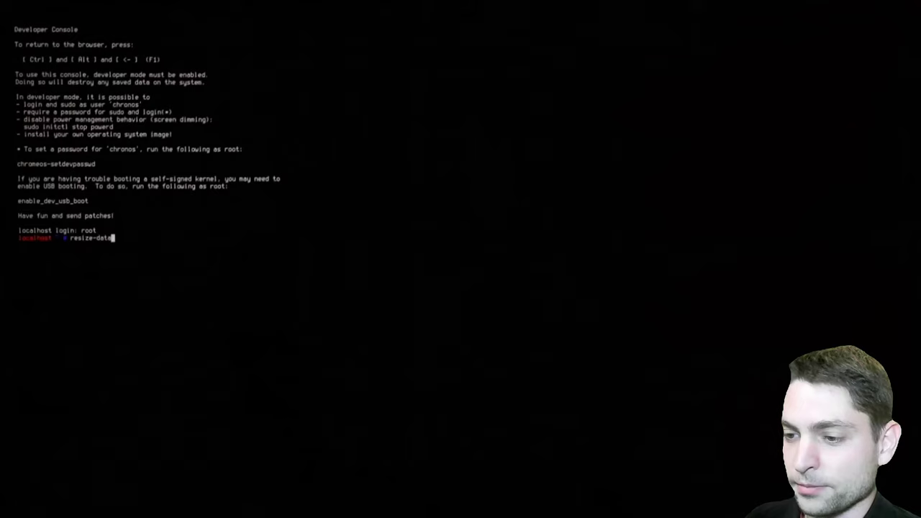
pyautogui.press('Return')
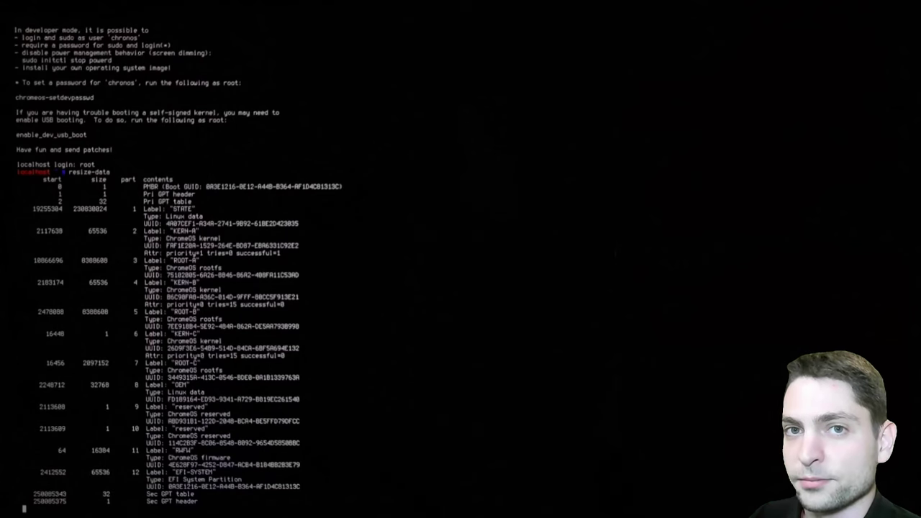
pyautogui.press('Return')
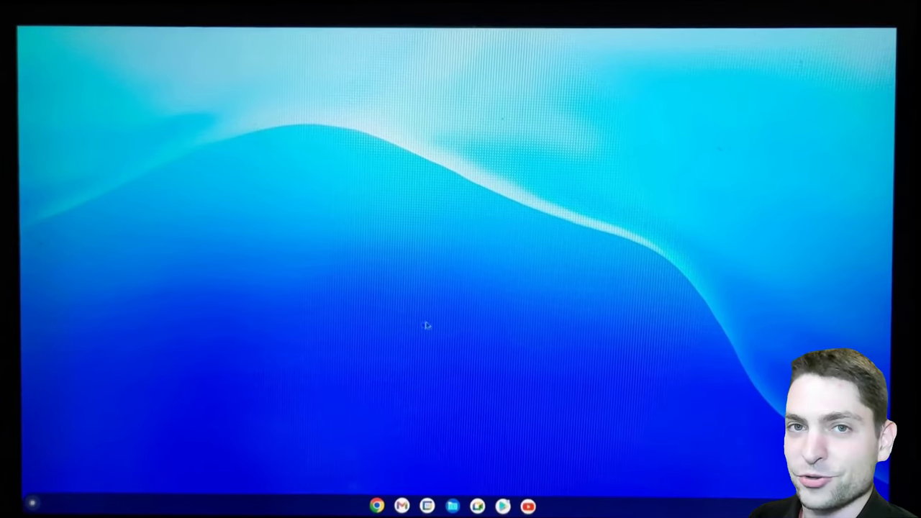
# - Open the Play Store from the shelf and search for 'snappy mouse run'
pyautogui.click(503, 506)
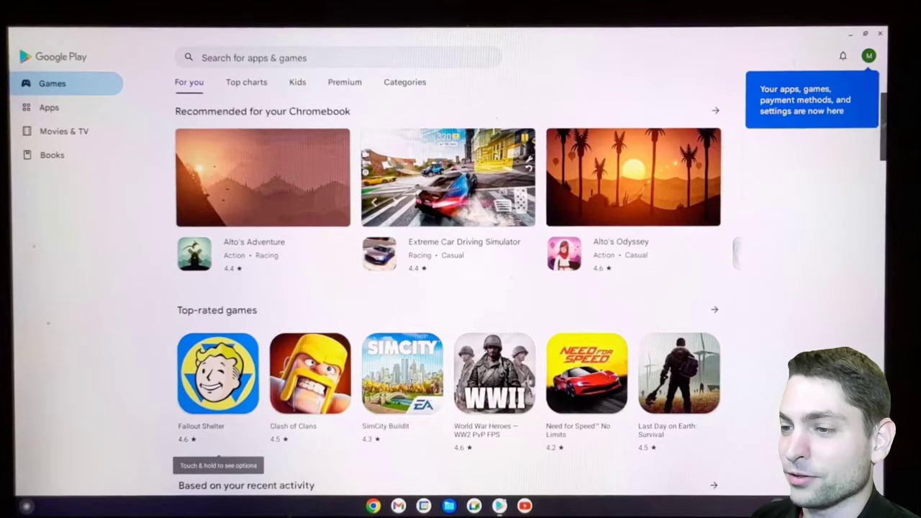
pyautogui.scroll(-2, 849, 150)
pyautogui.scroll(-20, 447, 295)
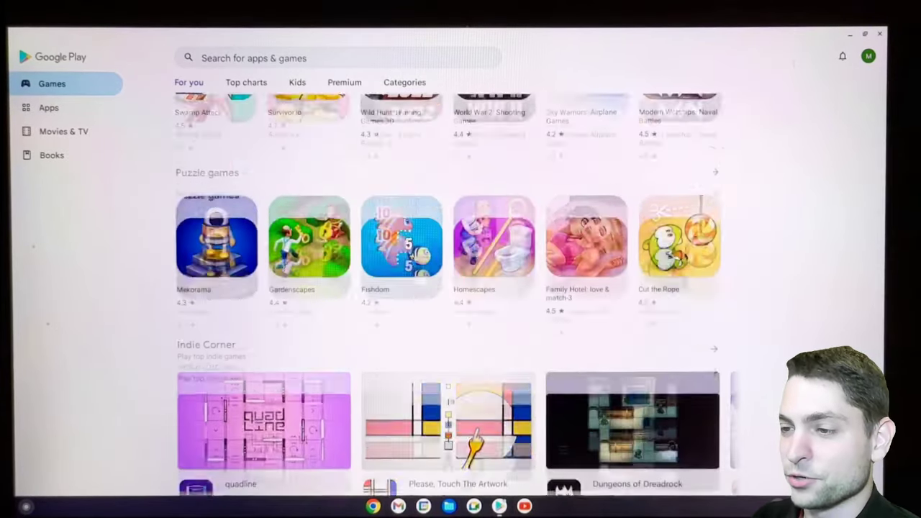
pyautogui.scroll(20, 446, 259)
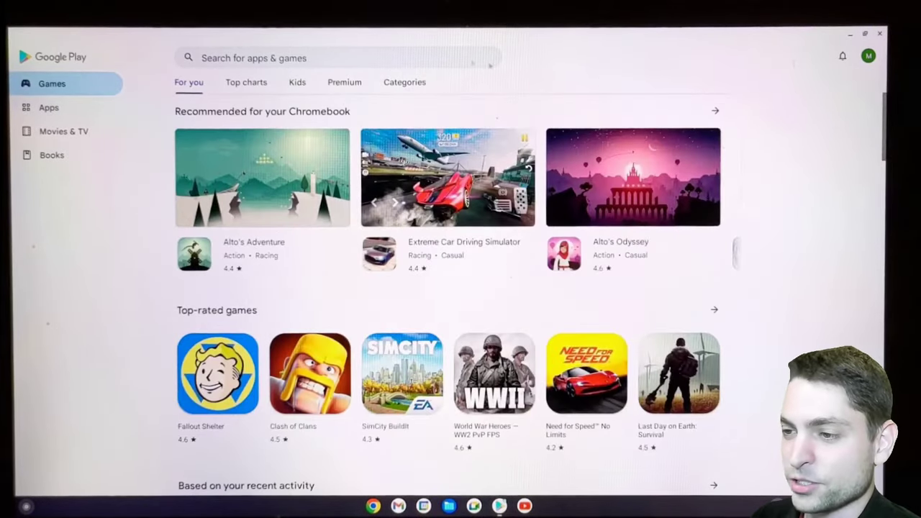
pyautogui.click(350, 58)
pyautogui.write('s')
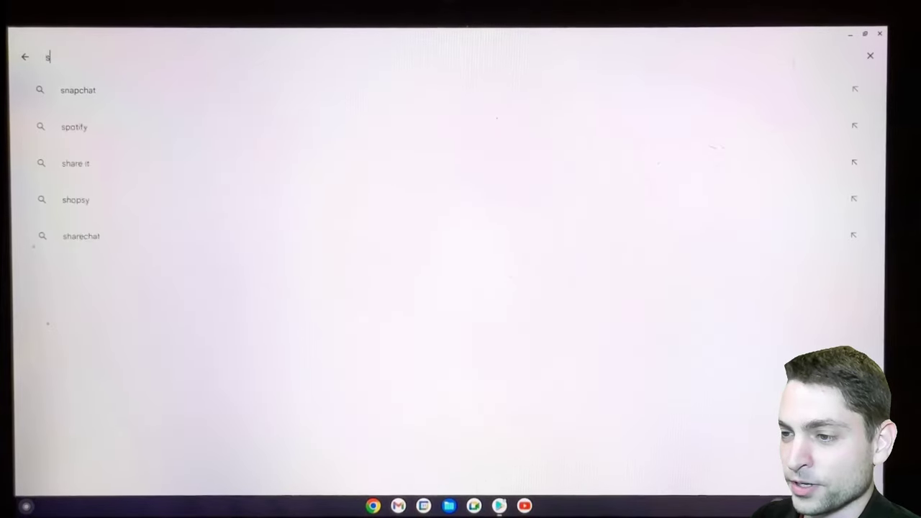
pyautogui.write('nappy mouse run')
pyautogui.press('Return')
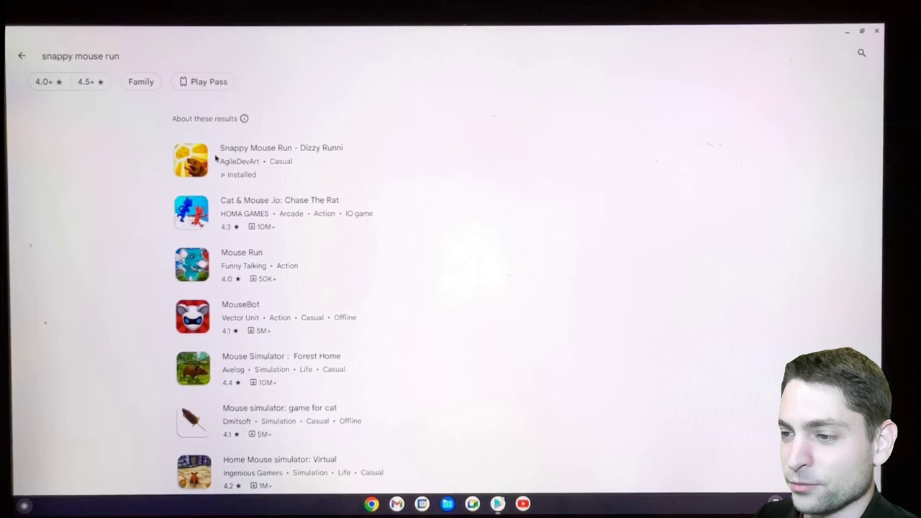
# - Open the Snappy Mouse Run store page, launch the game, and start level 1
pyautogui.click(216, 158)
pyautogui.click(543, 140)
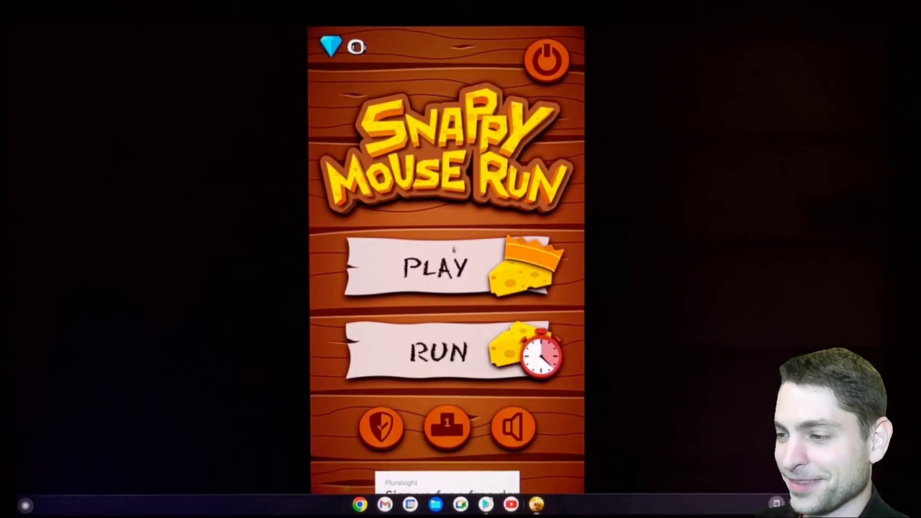
pyautogui.click(458, 271)
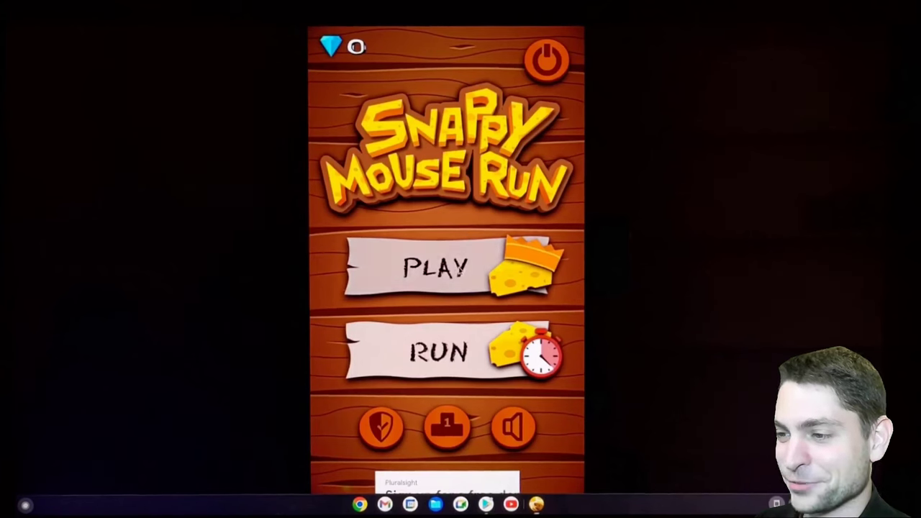
pyautogui.click(360, 186)
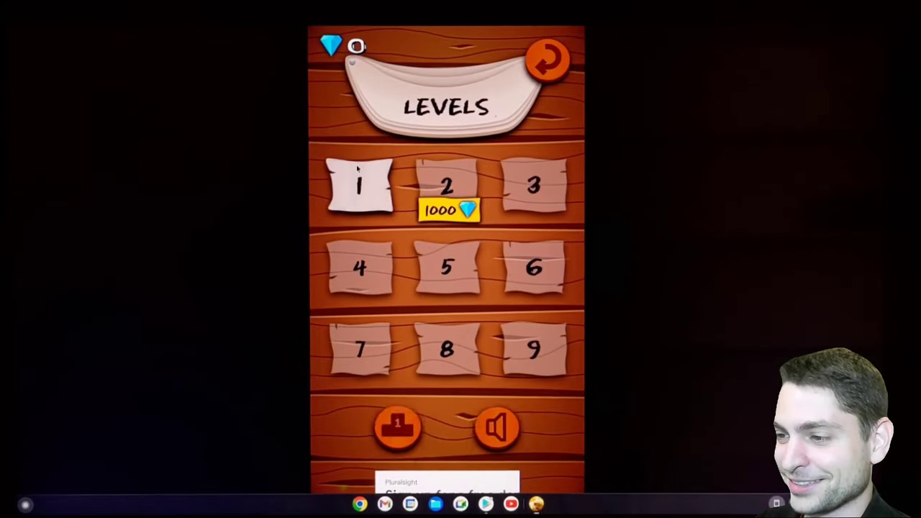